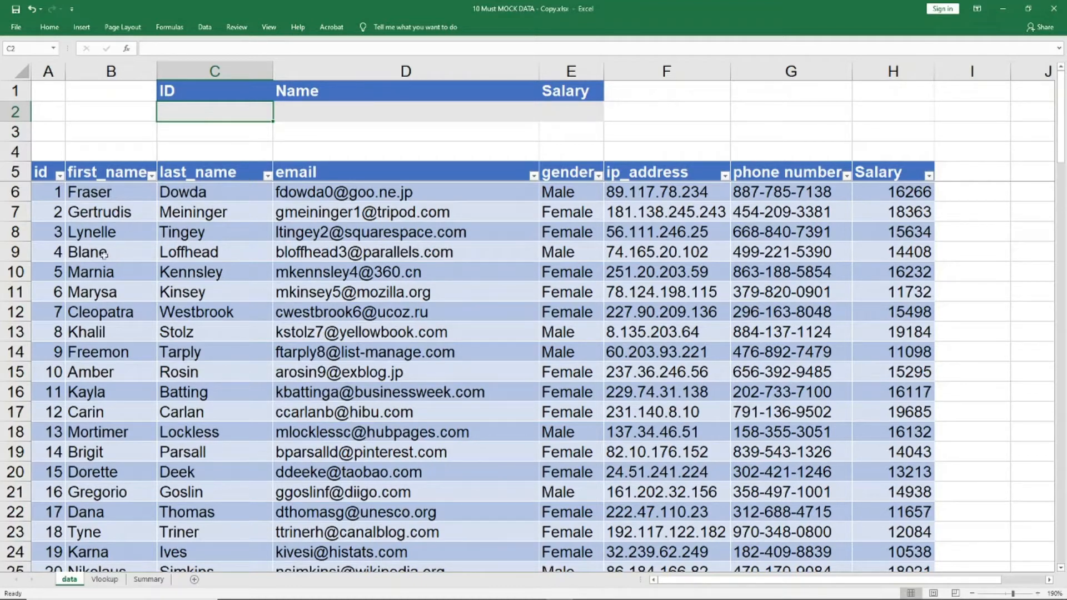
- Enter 4 as the ID in cell C2
{"action": "type", "text": "4"}
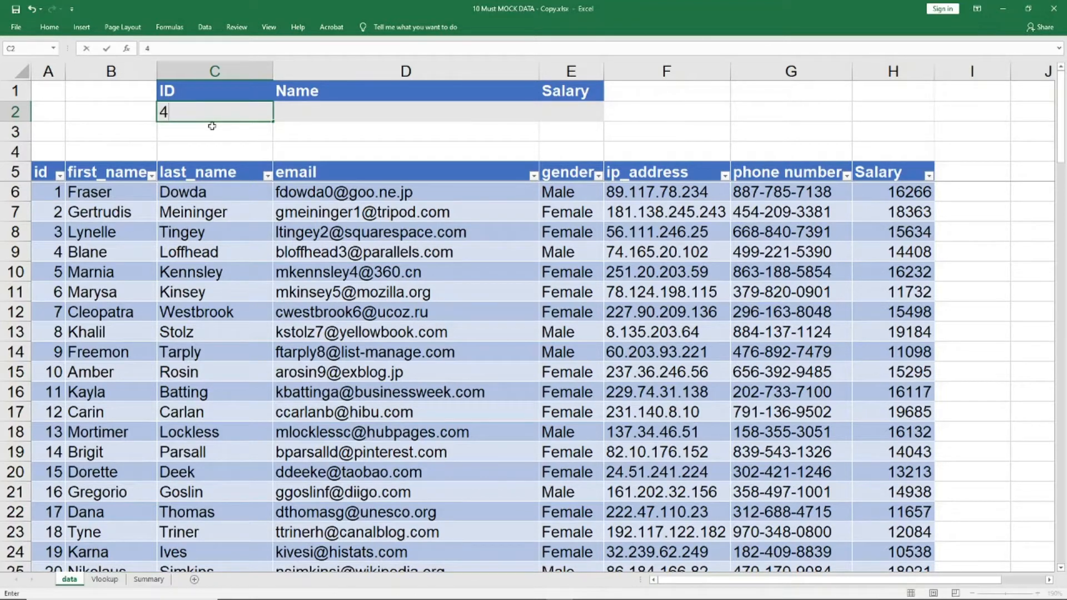
{"action": "key", "text": "Tab"}
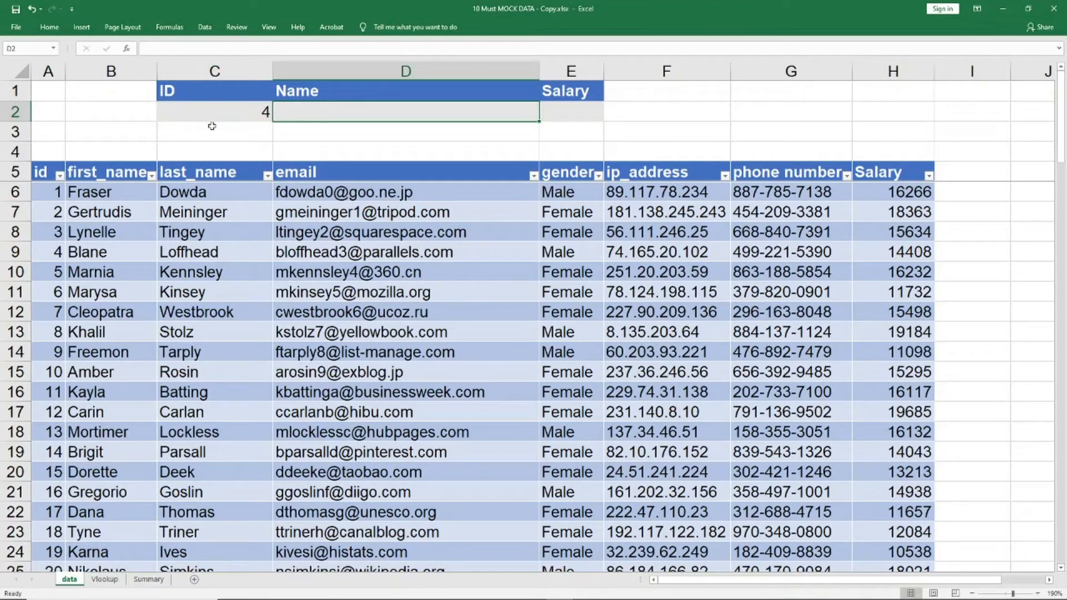
- Try copying the first name of the ID 4 record into the Name cell D2, and undo the paste
{"action": "left_click", "coordinate": [106, 257]}
{"action": "key", "text": "ctrl+c"}
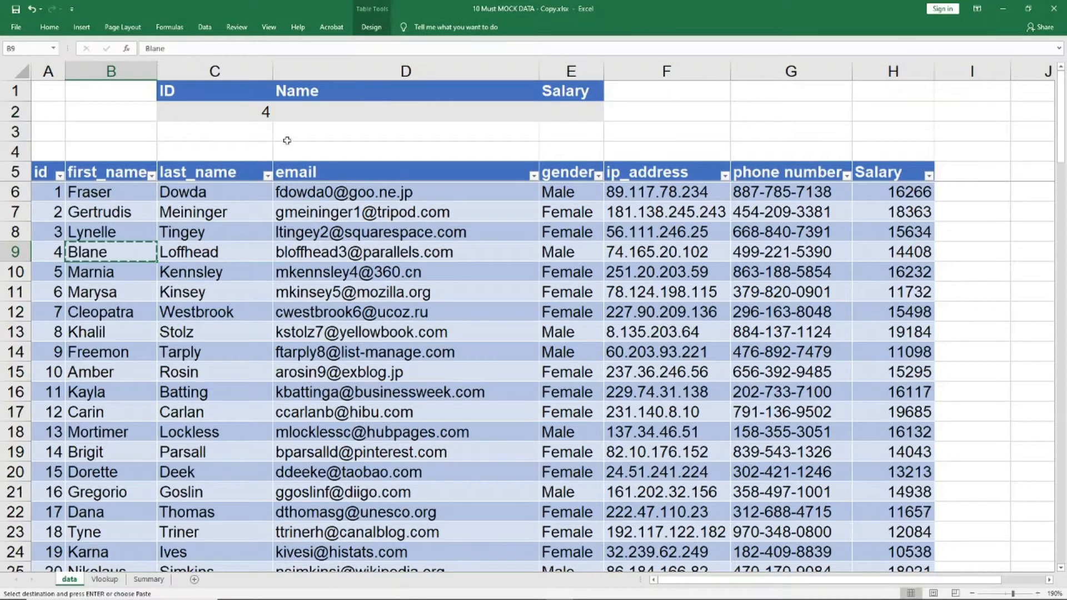
{"action": "left_click", "coordinate": [337, 112]}
{"action": "key", "text": "ctrl+v"}
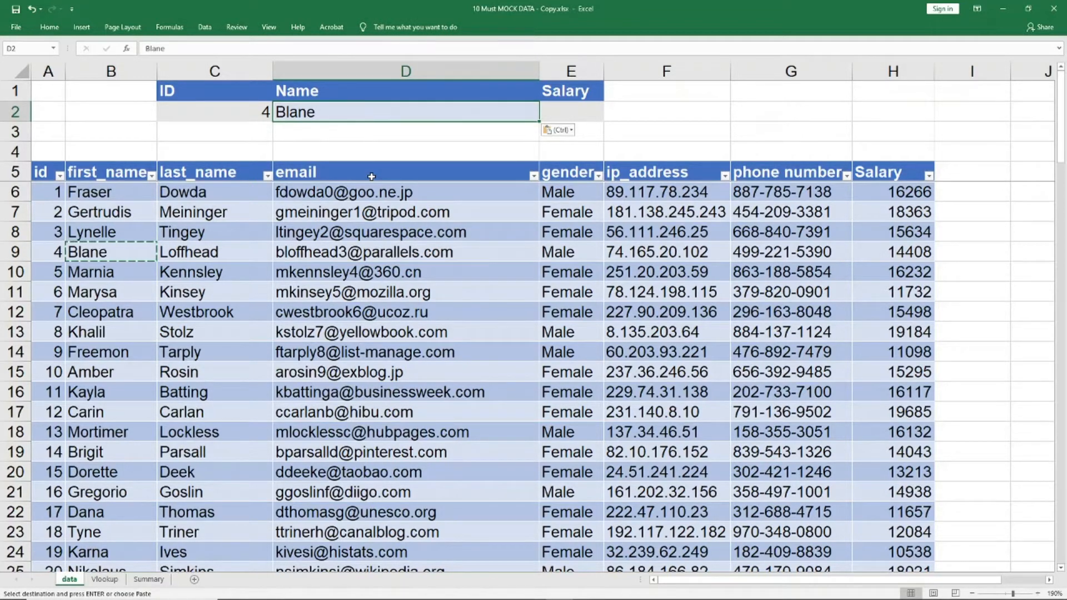
{"action": "key", "text": "ctrl+z"}
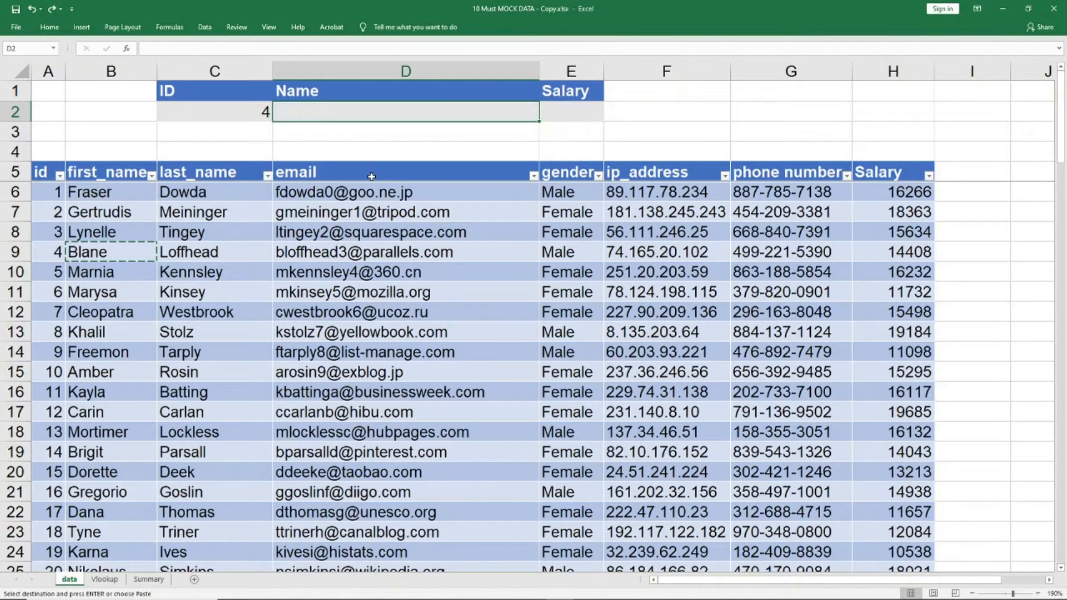
{"action": "key", "text": "alt+e"}
{"action": "key", "text": "a"}
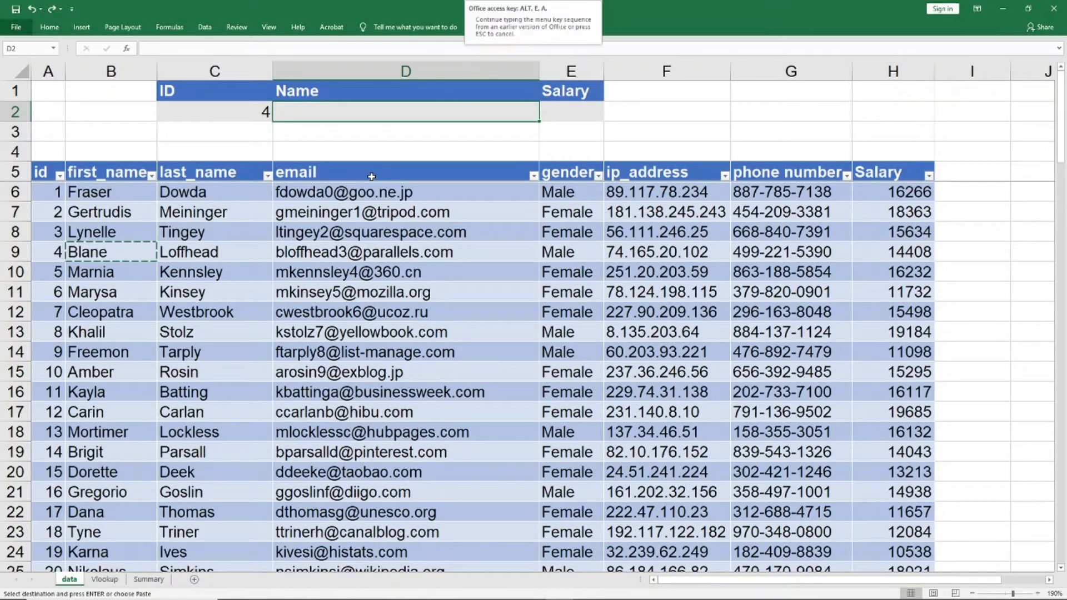
{"action": "key", "text": "Escape"}
{"action": "key", "text": "Escape"}
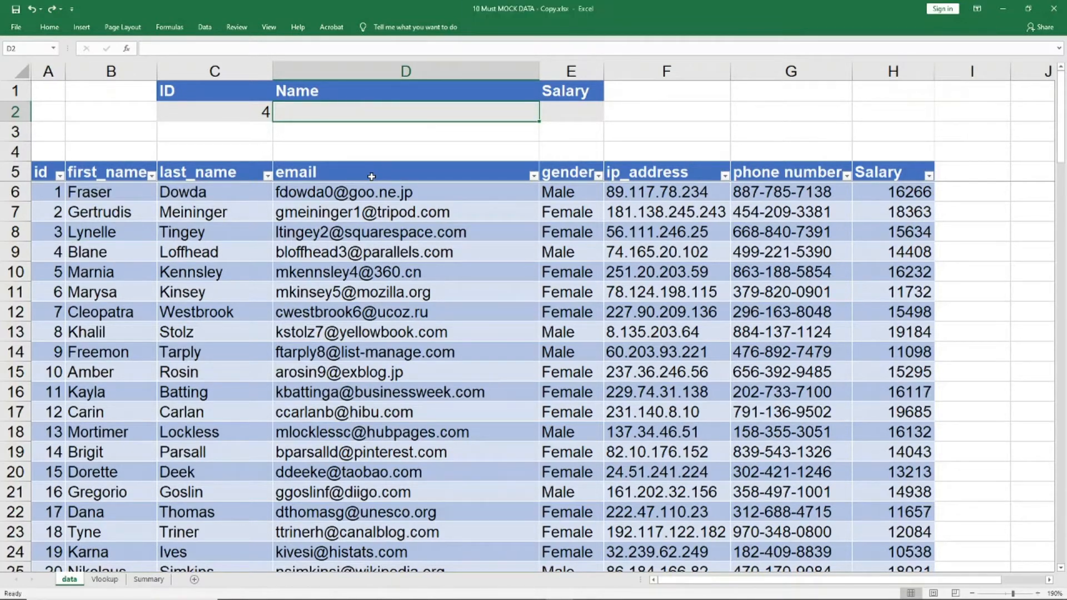
- Copy the first name of the ID 4 record and paste it into D2 as values only
{"action": "key", "text": "Left"}
{"action": "key", "text": "Left"}
{"action": "key", "text": "Down"}
{"action": "key", "text": "Down"}
{"action": "key", "text": "Down"}
{"action": "key", "text": "Down"}
{"action": "key", "text": "Down"}
{"action": "key", "text": "Down"}
{"action": "key", "text": "Down"}
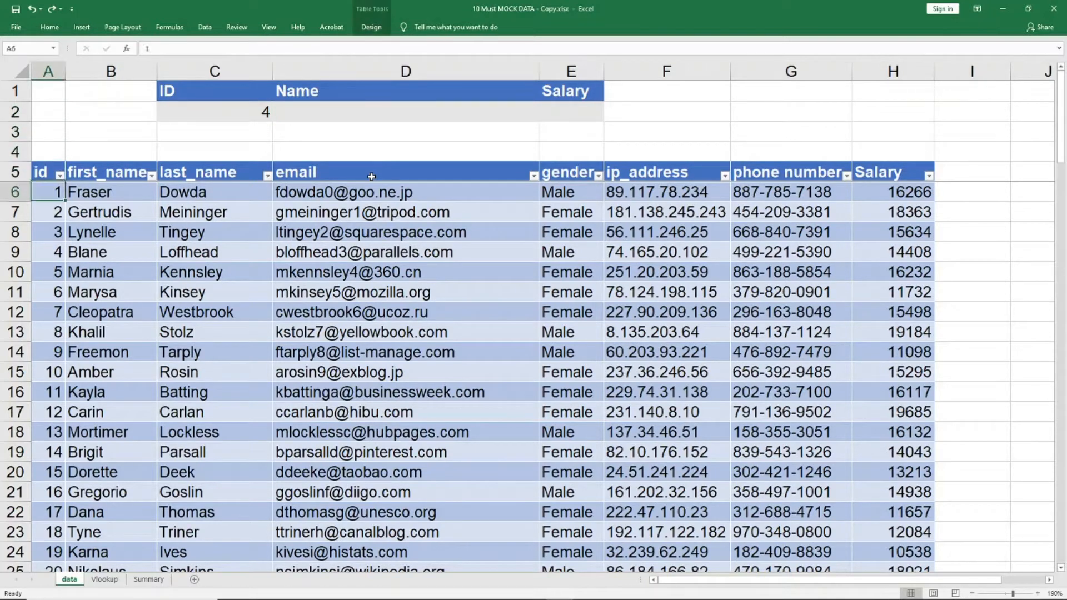
{"action": "key", "text": "ctrl+c"}
{"action": "key", "text": "Up"}
{"action": "key", "text": "Up"}
{"action": "key", "text": "Up"}
{"action": "key", "text": "Up"}
{"action": "key", "text": "Up"}
{"action": "key", "text": "Up"}
{"action": "key", "text": "Up"}
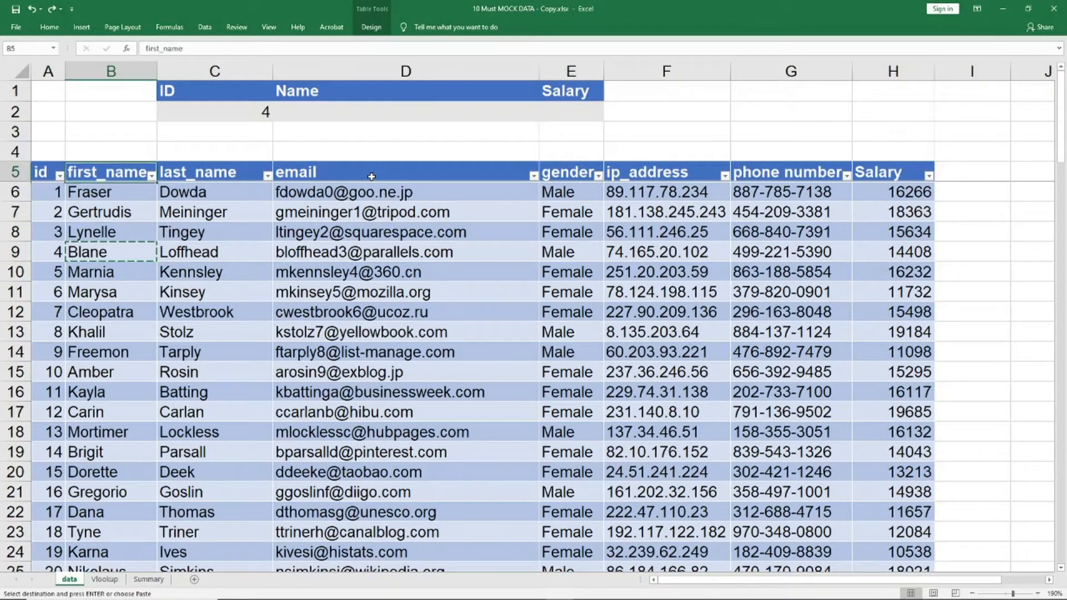
{"action": "key", "text": "Right"}
{"action": "key", "text": "Right"}
{"action": "key", "text": "ctrl+alt+v"}
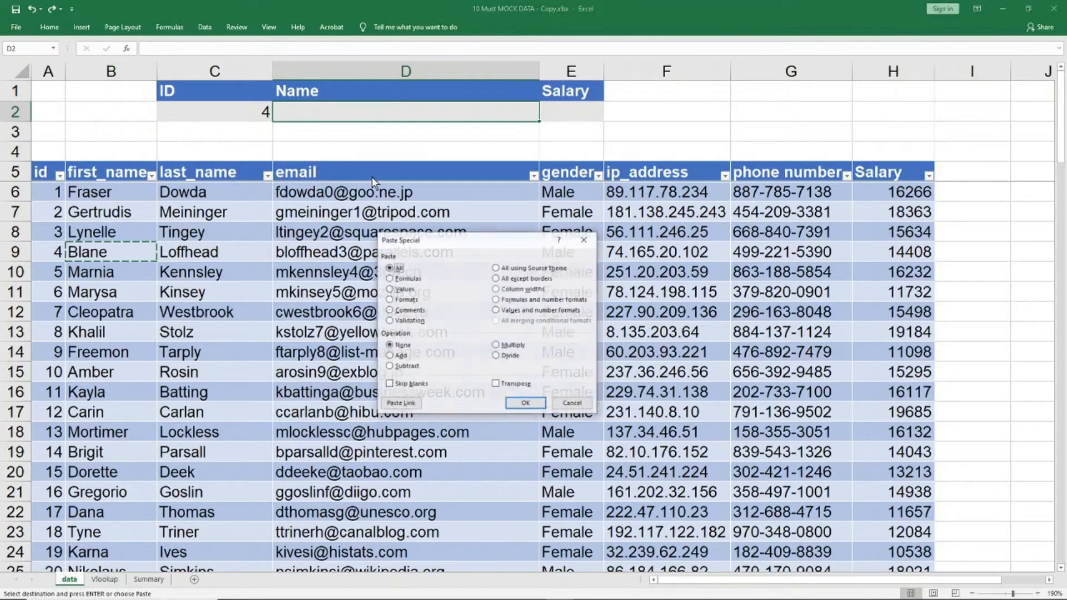
{"action": "key", "text": "Return"}
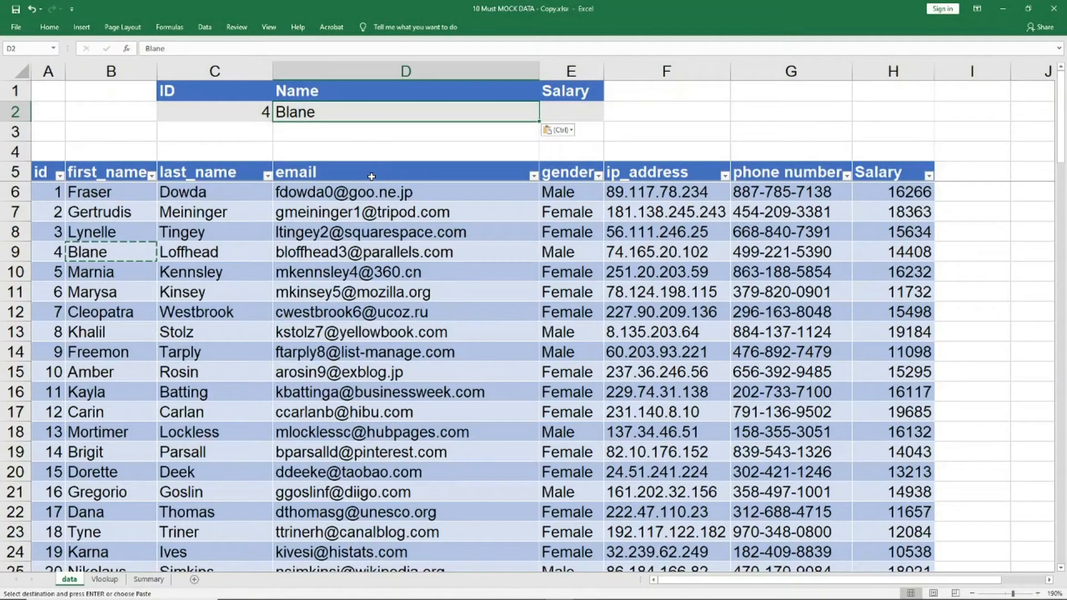
- Copy the salary of the ID 4 record and paste it into E2 as values only
{"action": "key", "text": "Down"}
{"action": "key", "text": "Down"}
{"action": "key", "text": "Down"}
{"action": "key", "text": "Down"}
{"action": "key", "text": "Down"}
{"action": "key", "text": "Down"}
{"action": "key", "text": "Down"}
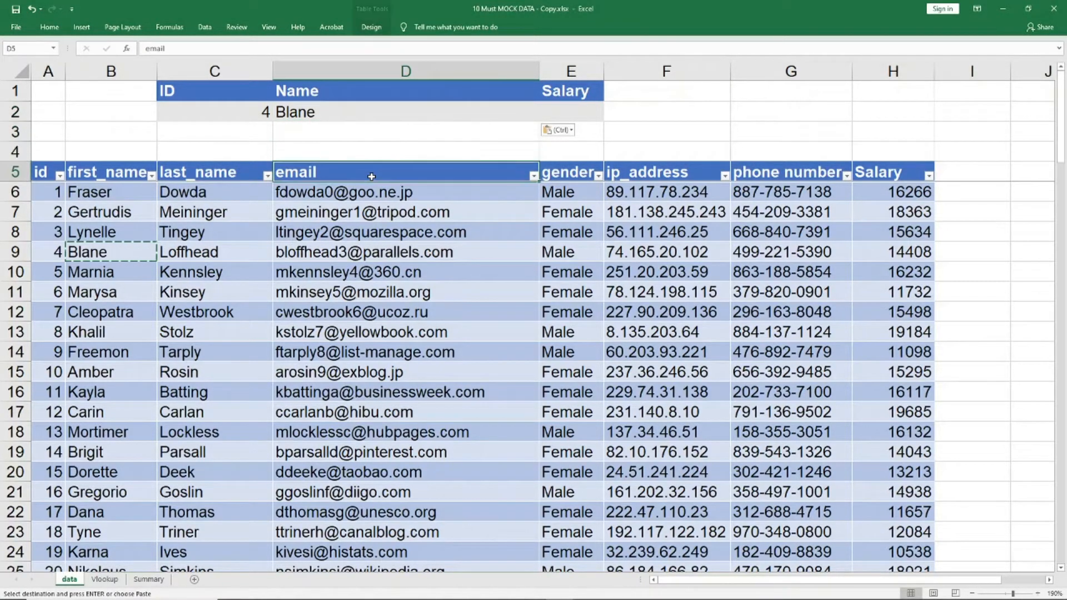
{"action": "key", "text": "Right"}
{"action": "key", "text": "Right"}
{"action": "key", "text": "Right"}
{"action": "key", "text": "Right"}
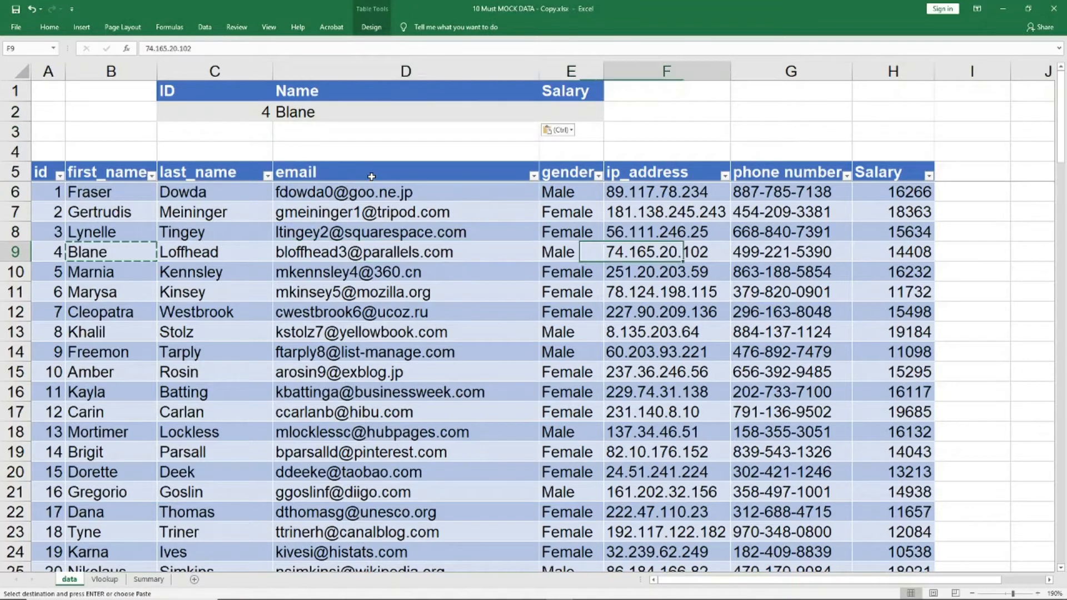
{"action": "key", "text": "shift+space"}
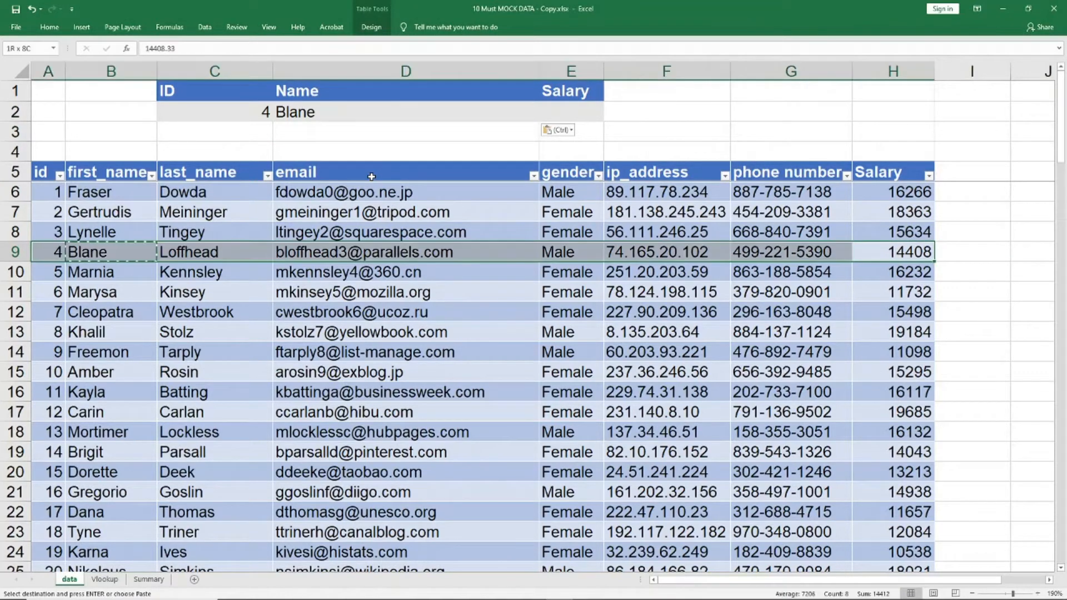
{"action": "key", "text": "Left"}
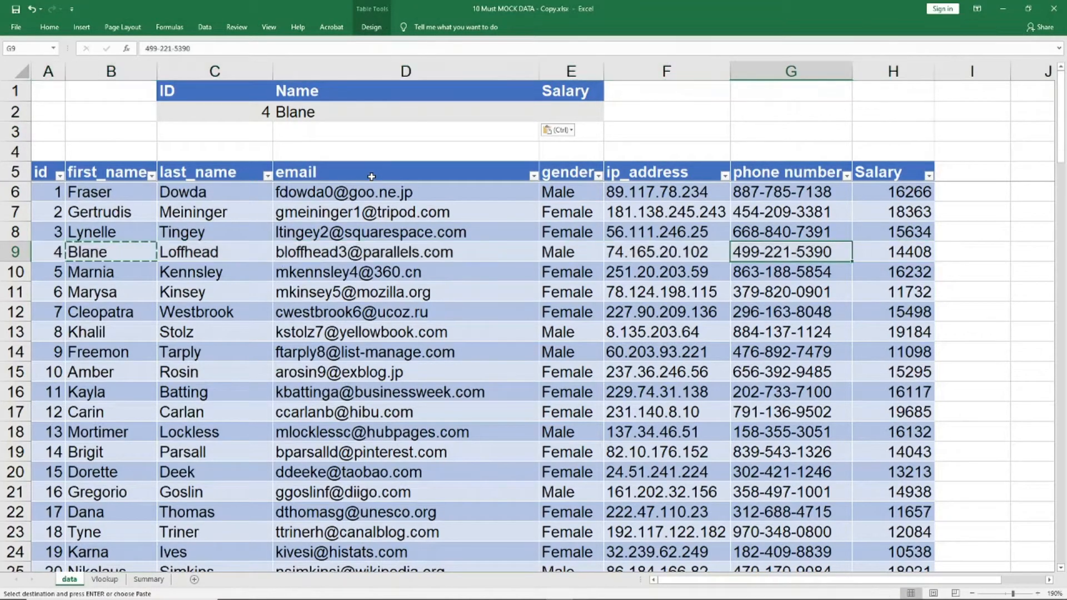
{"action": "key", "text": "Right"}
{"action": "key", "text": "ctrl+c"}
{"action": "key", "text": "Left"}
{"action": "key", "text": "Left"}
{"action": "key", "text": "Left"}
{"action": "key", "text": "Left"}
{"action": "key", "text": "Right"}
{"action": "key", "text": "Up"}
{"action": "key", "text": "Up"}
{"action": "key", "text": "Up"}
{"action": "key", "text": "Up"}
{"action": "key", "text": "Up"}
{"action": "key", "text": "Up"}
{"action": "key", "text": "Up"}
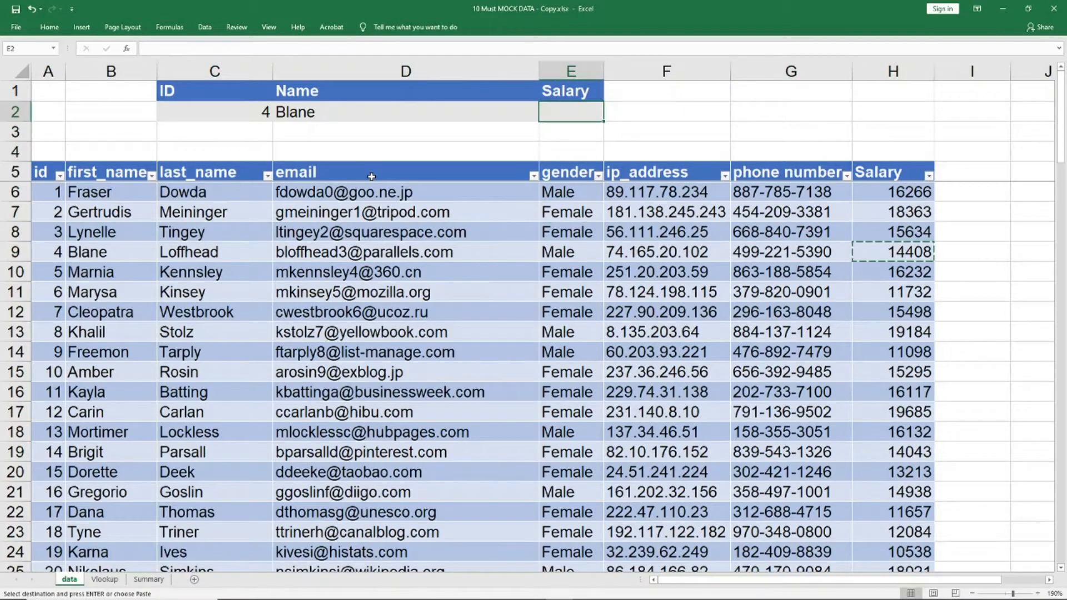
{"action": "key", "text": "alt+e"}
{"action": "key", "text": "s"}
{"action": "key", "text": "v"}
{"action": "key", "text": "Return"}
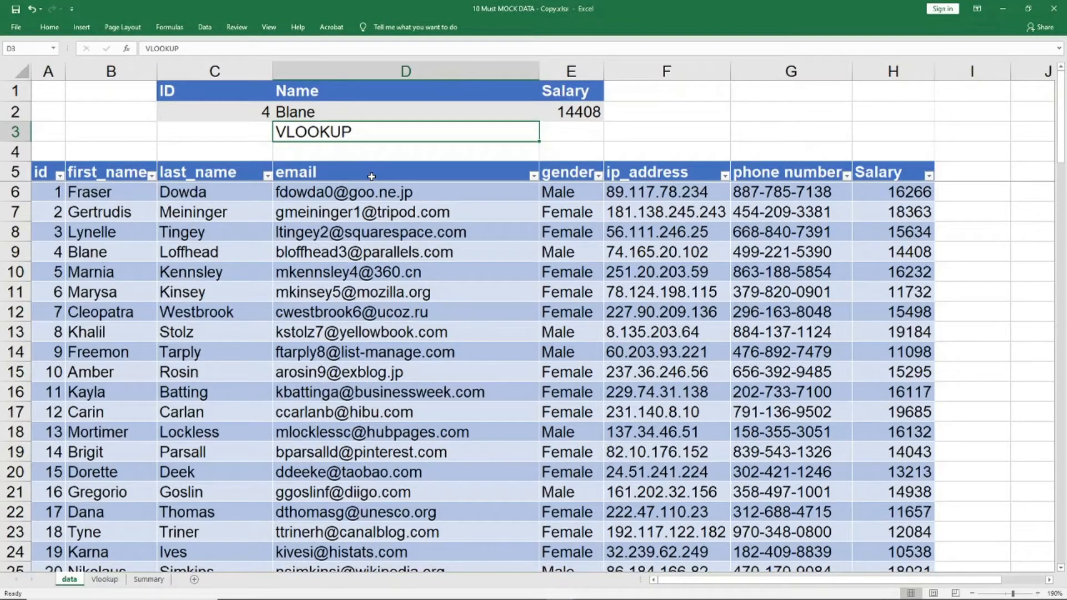
- Clear the manually pasted salary in E2 and name in D2, keeping the ID in C2
{"action": "key", "text": "Up"}
{"action": "key", "text": "Left"}
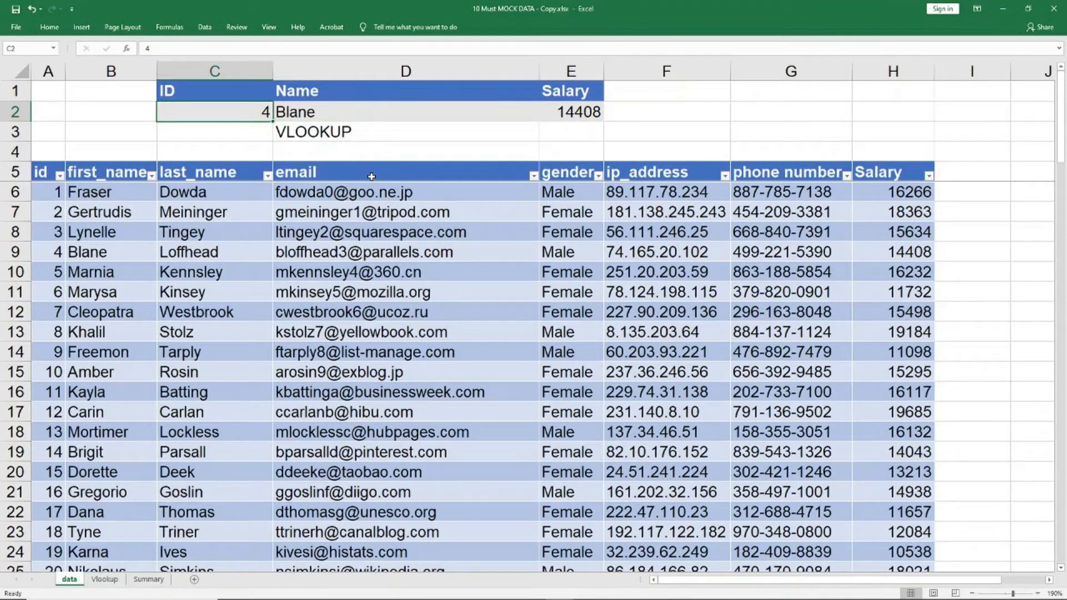
{"action": "key", "text": "Right"}
{"action": "key", "text": "Right"}
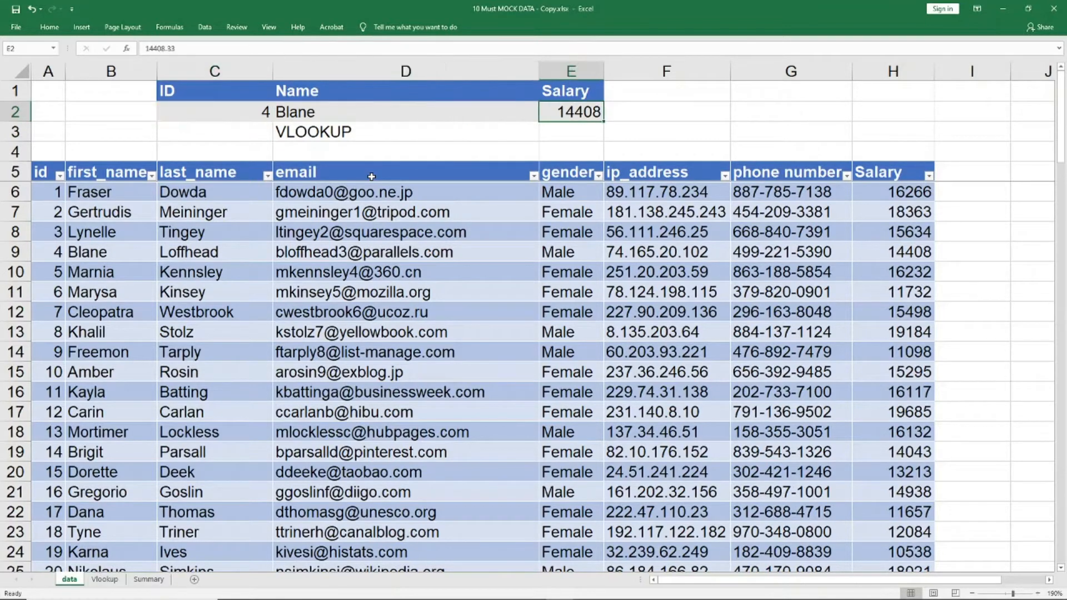
{"action": "key", "text": "Delete"}
{"action": "key", "text": "Left"}
{"action": "key", "text": "Delete"}
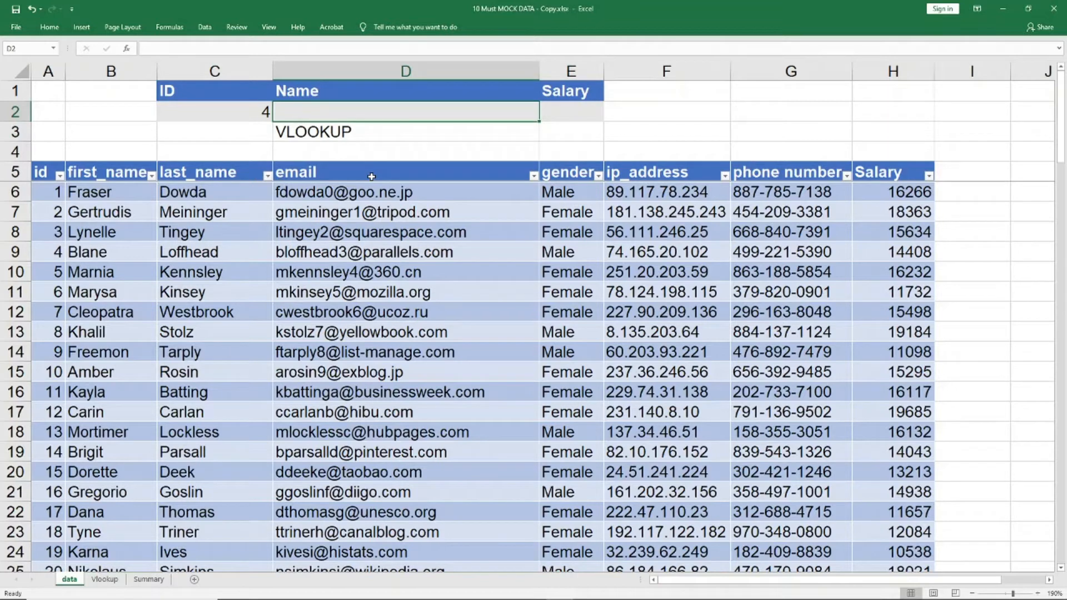
- Start a VLOOKUP formula in D2 with the ID cell C2 as the lookup value
{"action": "type", "text": "=vlo"}
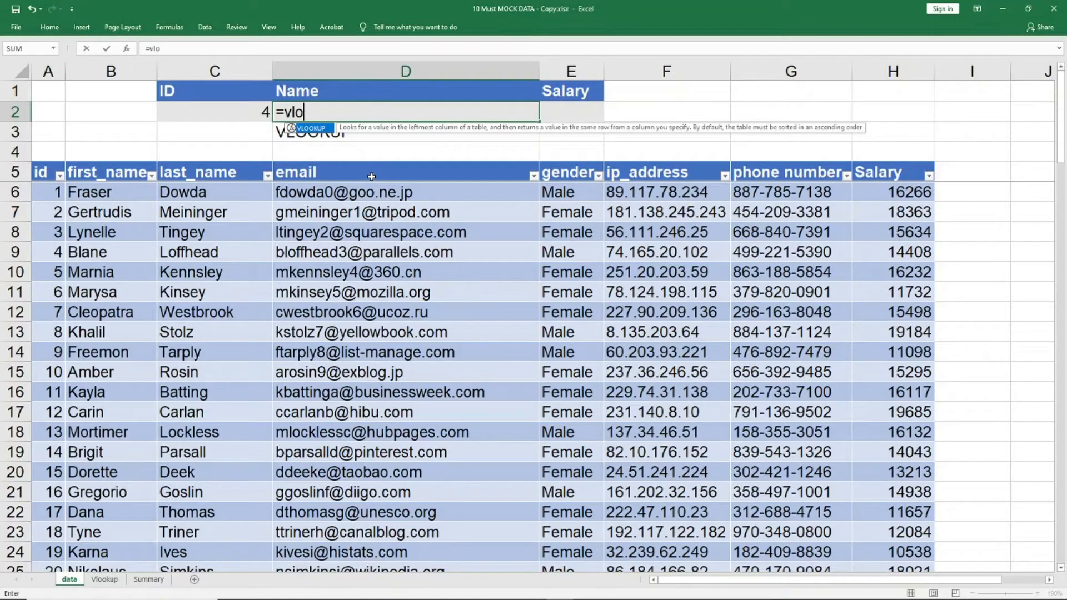
{"action": "key", "text": "Tab"}
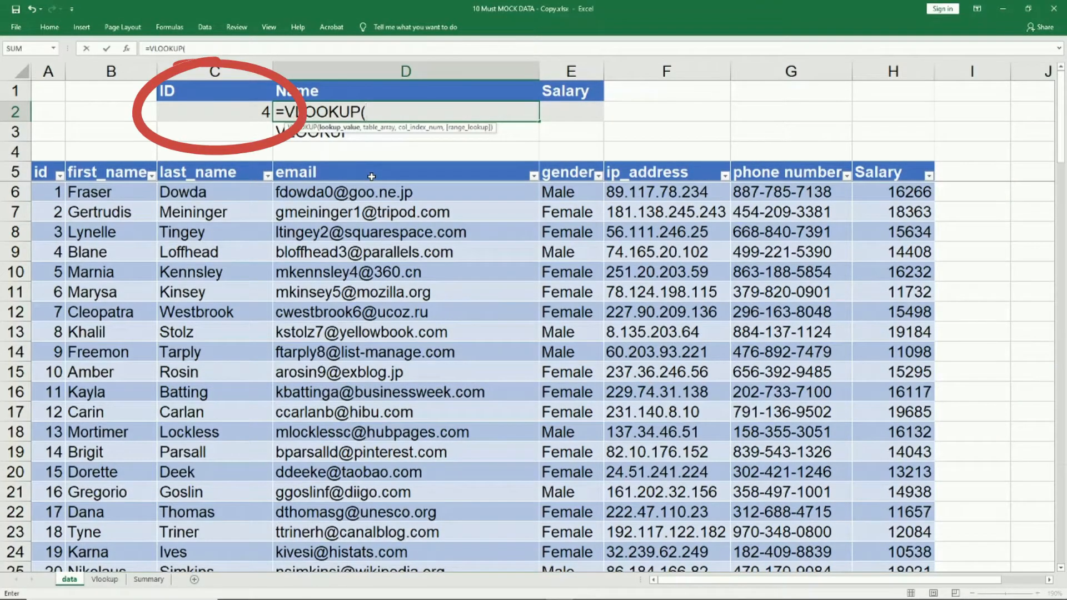
{"action": "key", "text": "Left"}
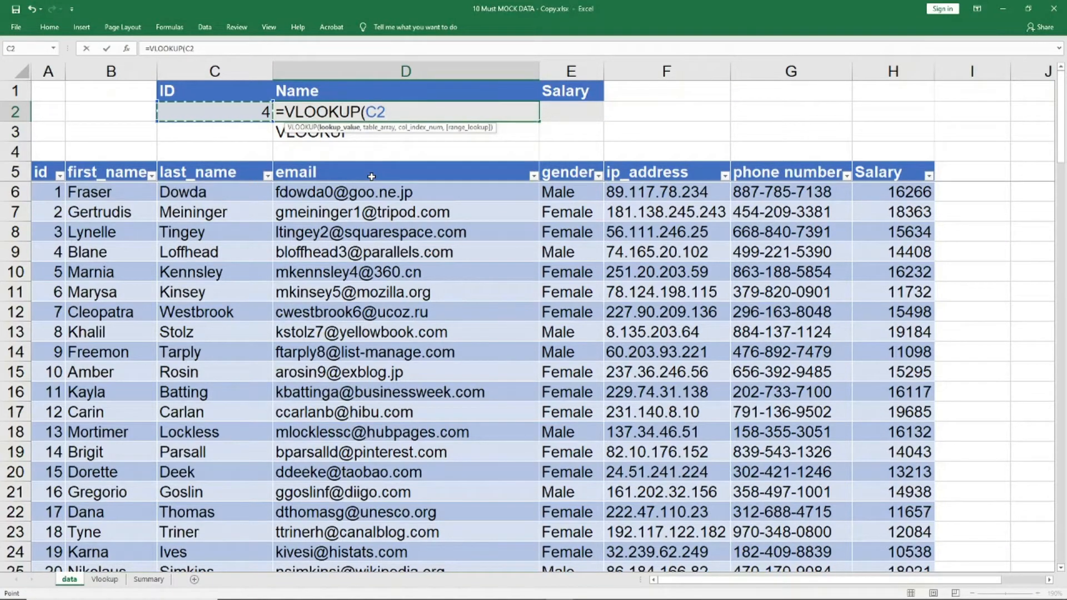
{"action": "type", "text": ","}
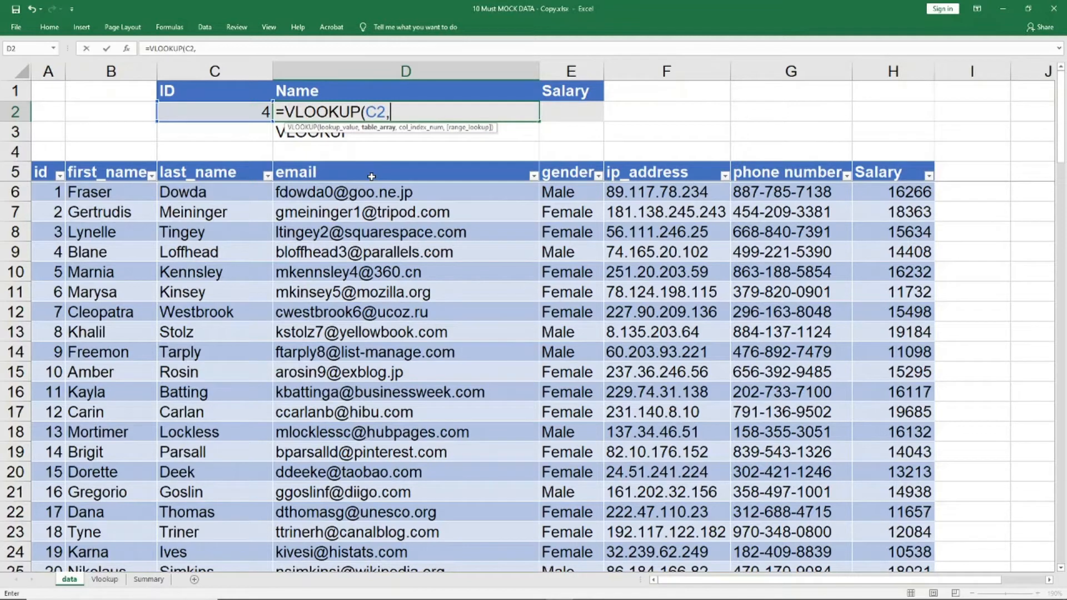
- Set the VLOOKUP table array to all of Table1, including its headers and data
{"action": "left_click", "coordinate": [371, 176]}
{"action": "key", "text": "Left"}
{"action": "key", "text": "Left"}
{"action": "key", "text": "Left"}
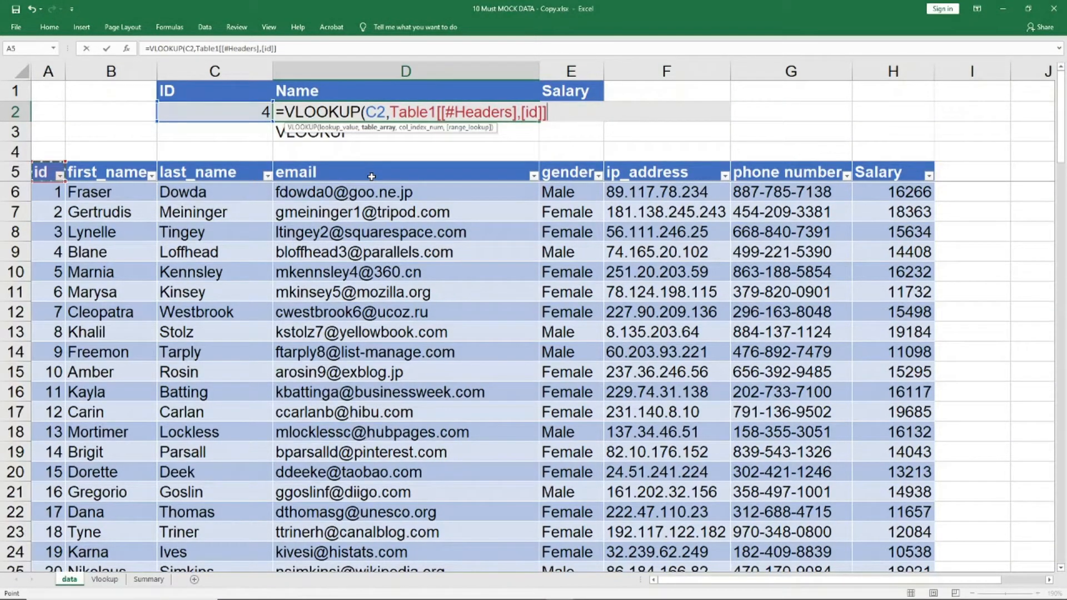
{"action": "key", "text": "ctrl+shift+Down"}
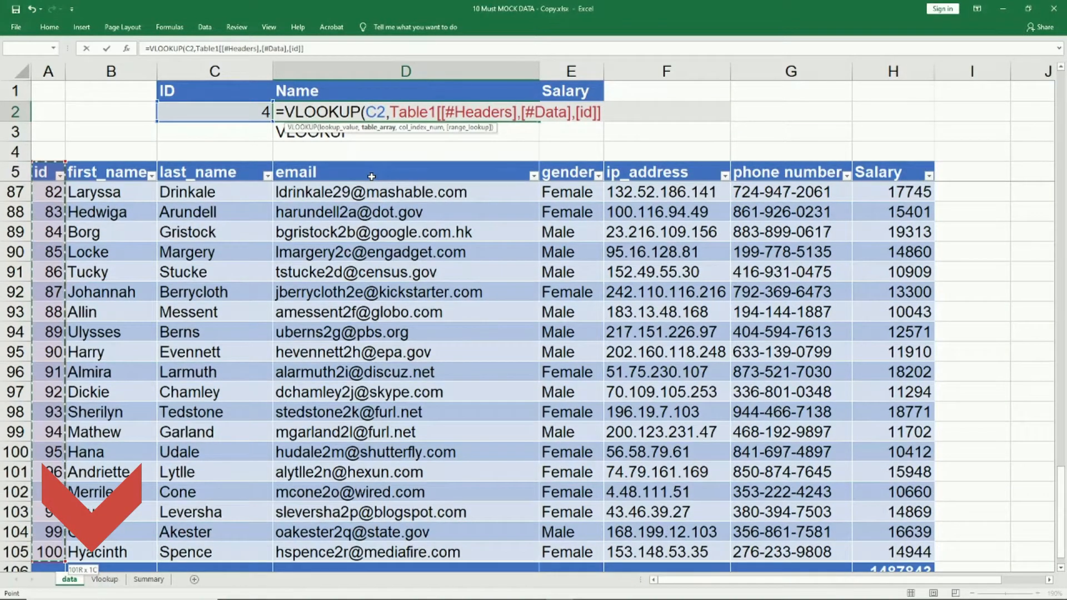
{"action": "key", "text": "ctrl+shift+Right"}
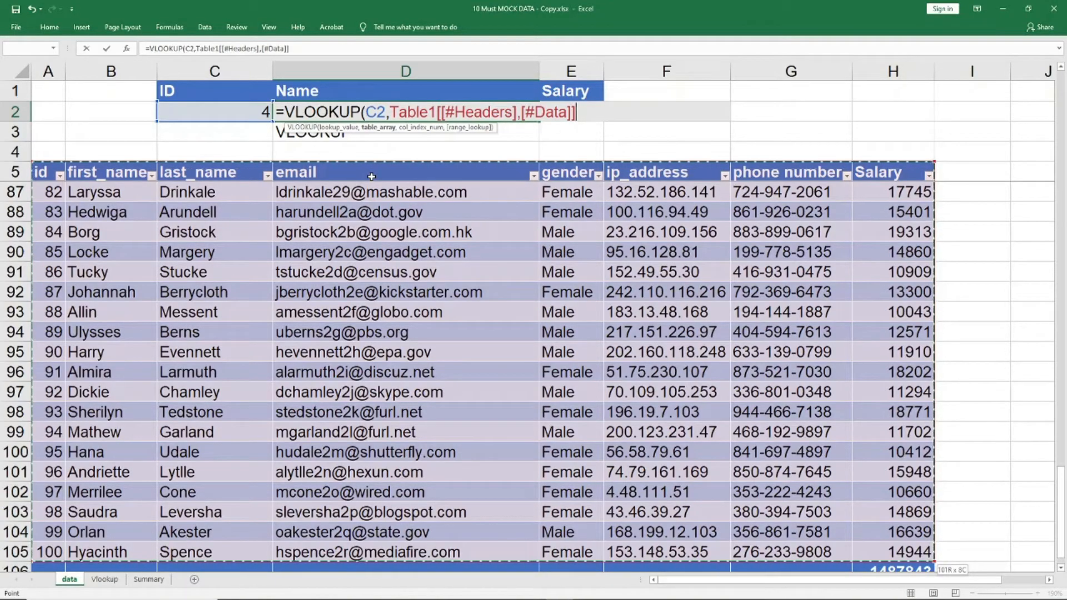
{"action": "type", "text": ","}
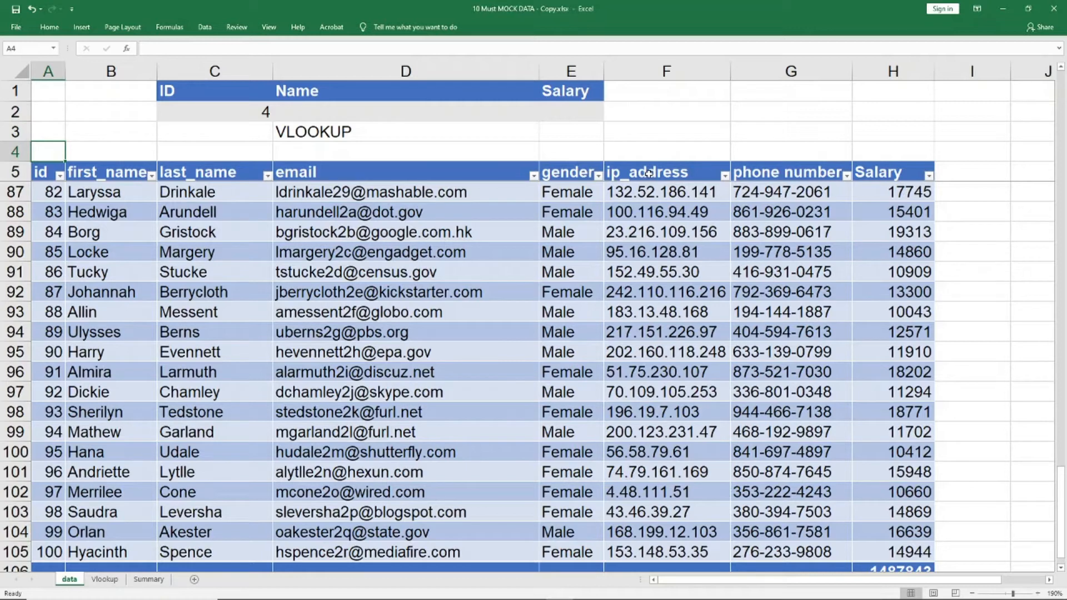
- Enter the column numbers 1, 2 and 3 in cells A4 to C4 above the table headers
{"action": "type", "text": "1"}
{"action": "key", "text": "Tab"}
{"action": "type", "text": "2"}
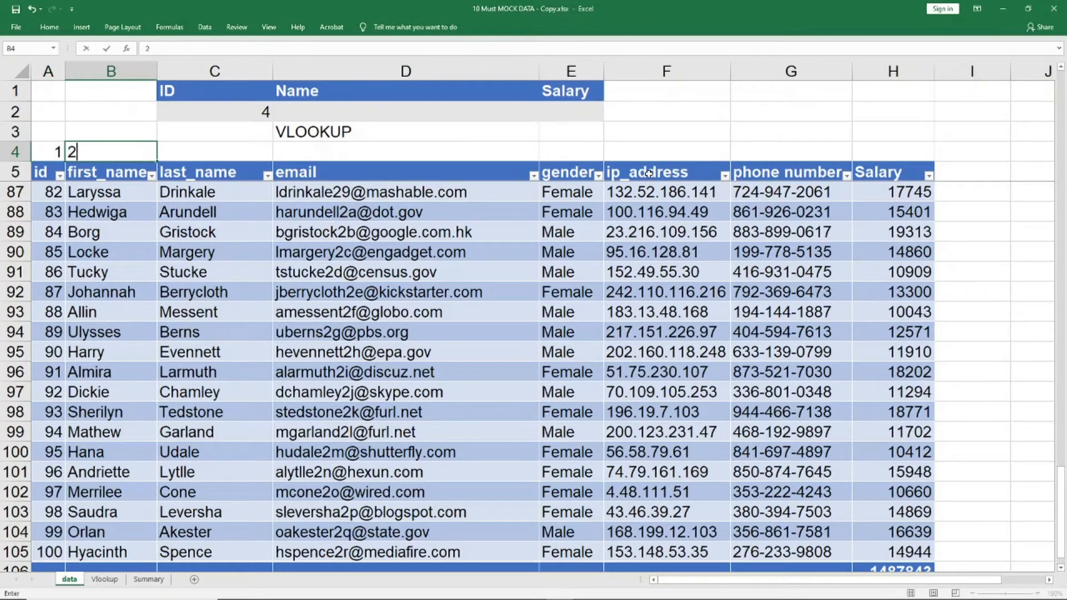
{"action": "key", "text": "Tab"}
{"action": "type", "text": "3"}
- Fill the column numbering as a series across A4:H4, from 1 to 8
{"action": "key", "text": "Left"}
{"action": "key", "text": "Left"}
{"action": "key", "text": "shift+Right"}
{"action": "key", "text": "shift+Right"}
{"action": "key", "text": "shift+Right"}
{"action": "key", "text": "shift+Right"}
{"action": "key", "text": "shift+Right"}
{"action": "key", "text": "shift+Right"}
{"action": "key", "text": "shift+Right"}
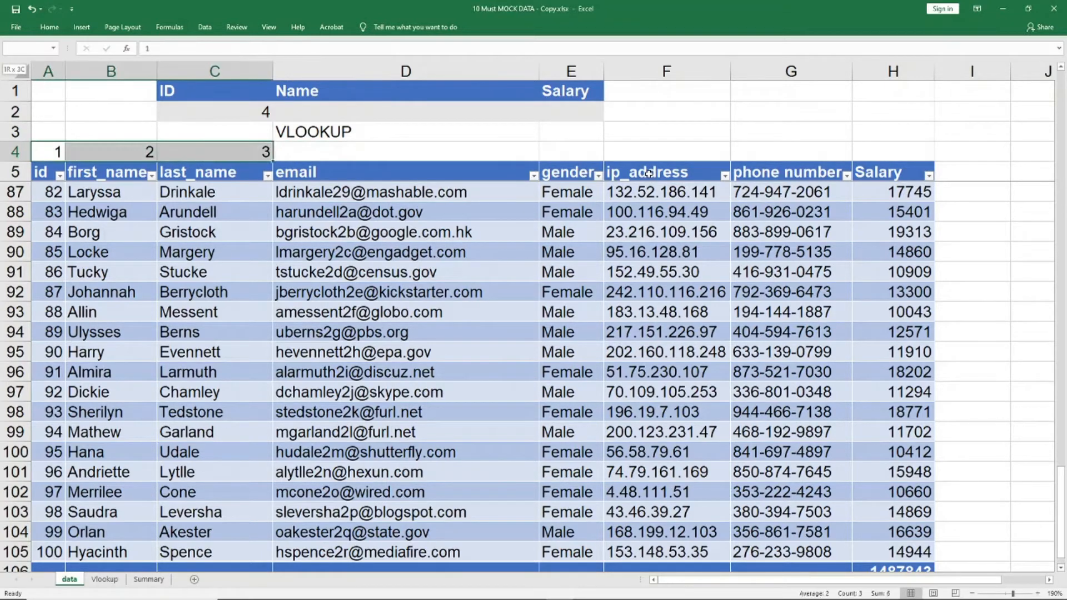
{"action": "key", "text": "alt+h"}
{"action": "key", "text": "f"}
{"action": "key", "text": "i"}
{"action": "key", "text": "s"}
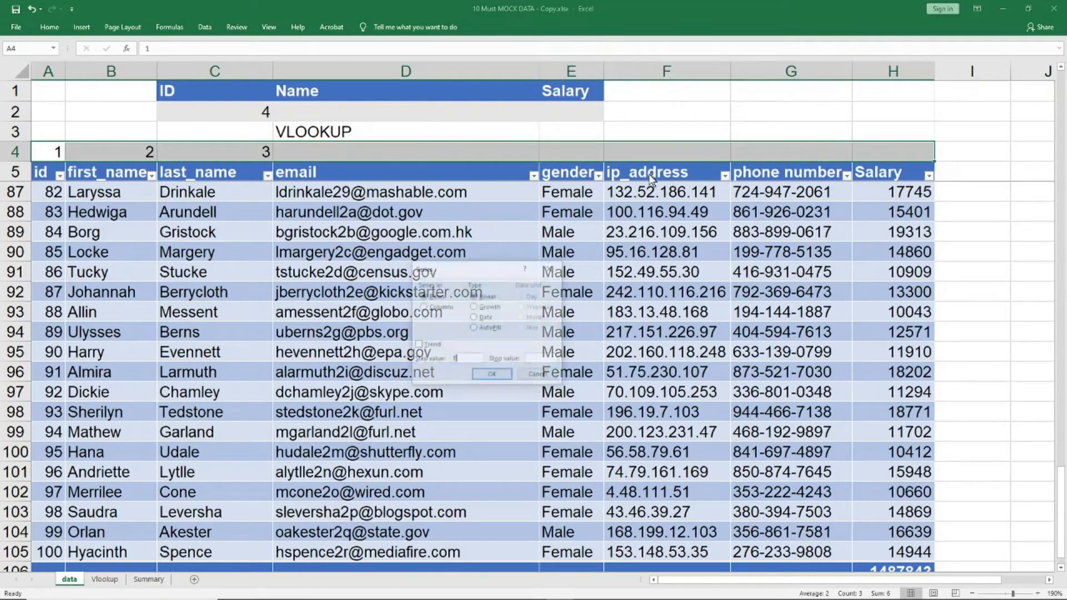
{"action": "key", "text": "Return"}
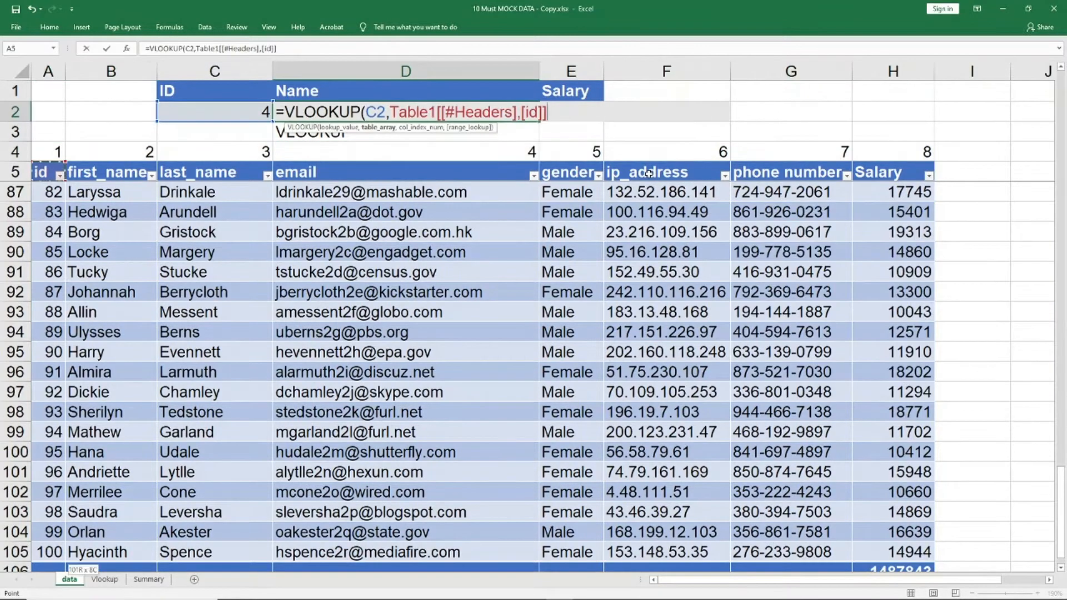
- Set the D2 VLOOKUP's table array to Table1's headers and data across all columns
{"action": "key", "text": "ctrl+shift+Down"}
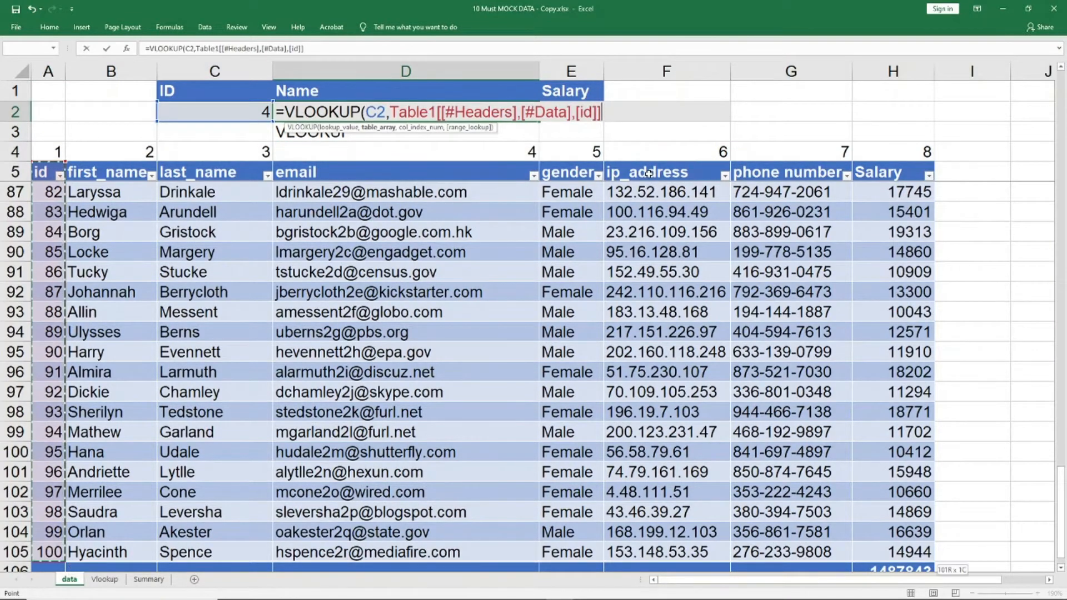
{"action": "key", "text": "ctrl+shift+Right"}
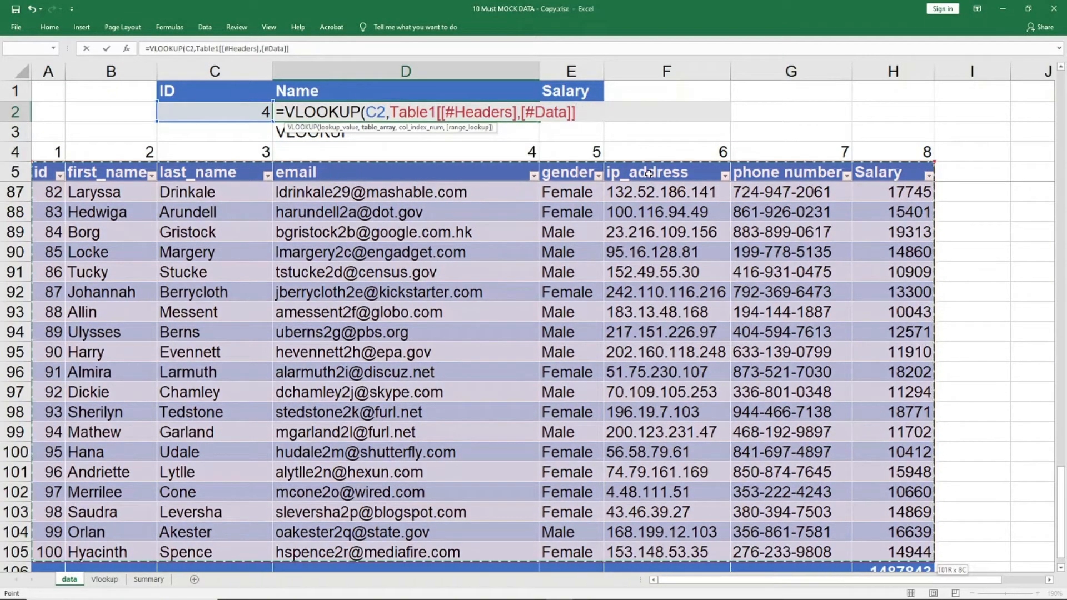
{"action": "type", "text": ","}
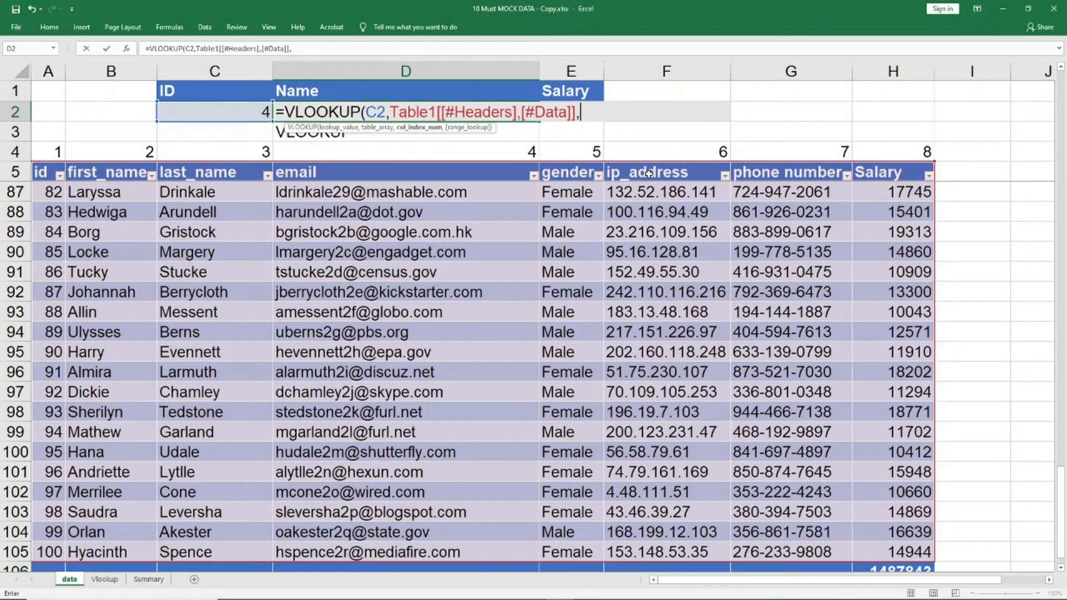
- Complete the D2 VLOOKUP with column index 2 and FALSE for an exact match
{"action": "key", "text": "BackSpace"}
{"action": "type", "text": "2,"}
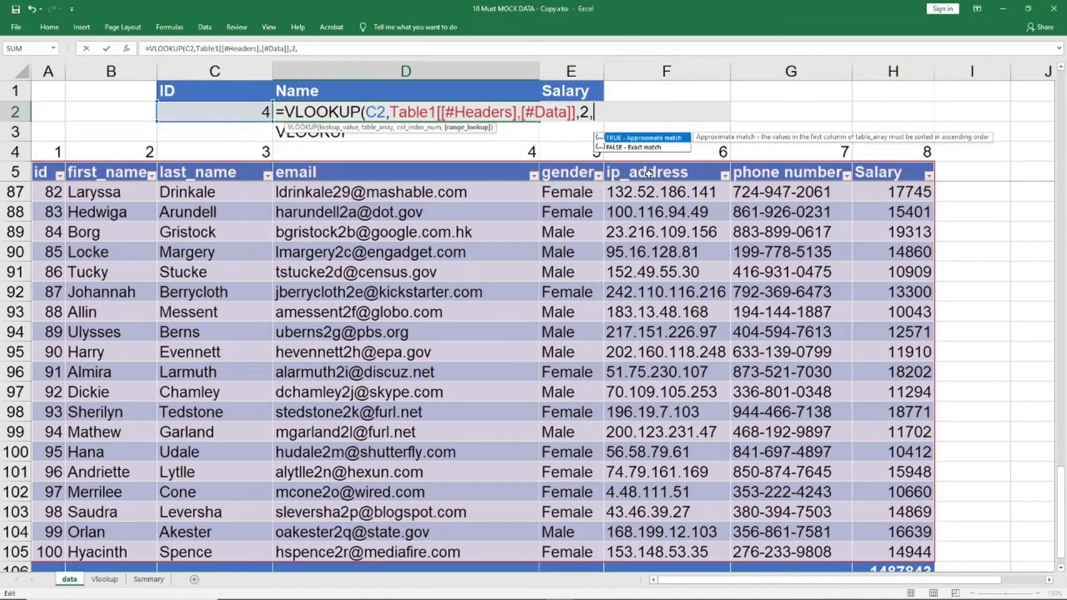
{"action": "key", "text": "Down"}
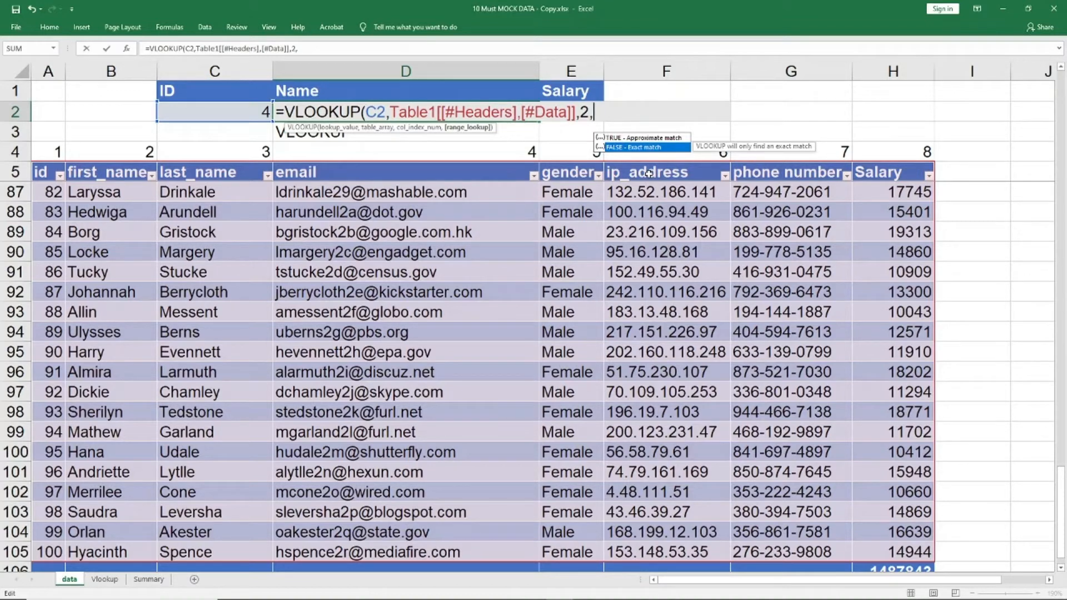
{"action": "type", "text": "false)"}
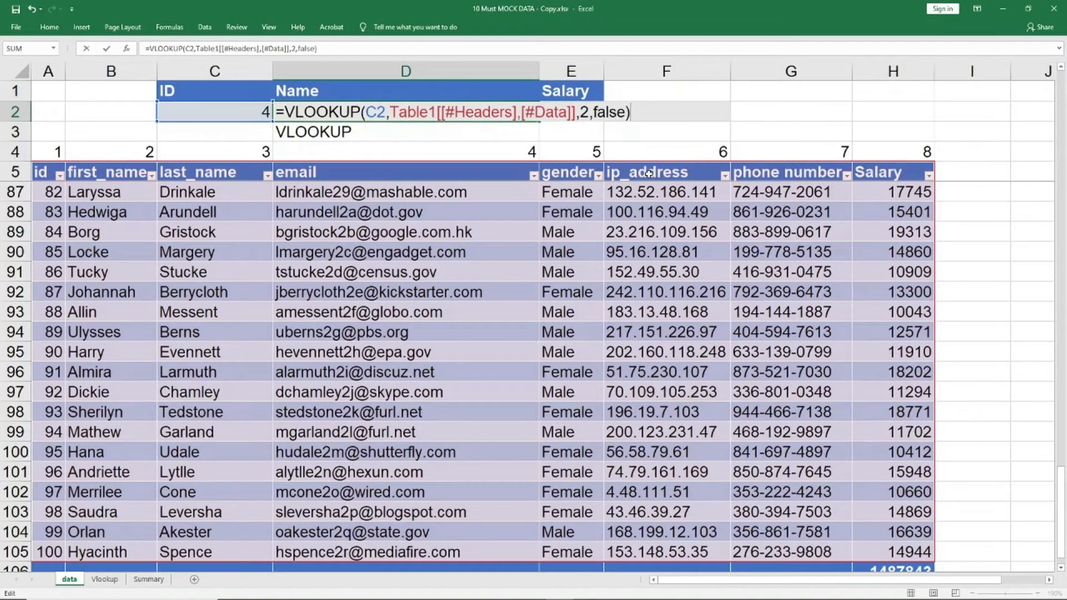
{"action": "key", "text": "Return"}
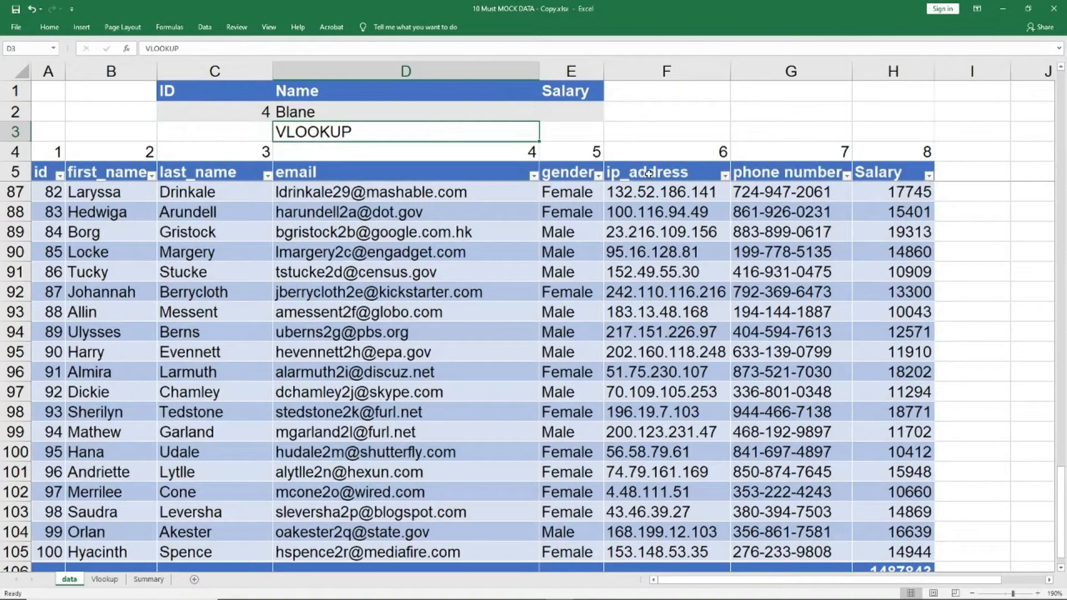
- Compare the name returned in D2 with the first name in the table row for ID 4
{"action": "key", "text": "Down"}
{"action": "key", "text": "Down"}
{"action": "key", "text": "Down"}
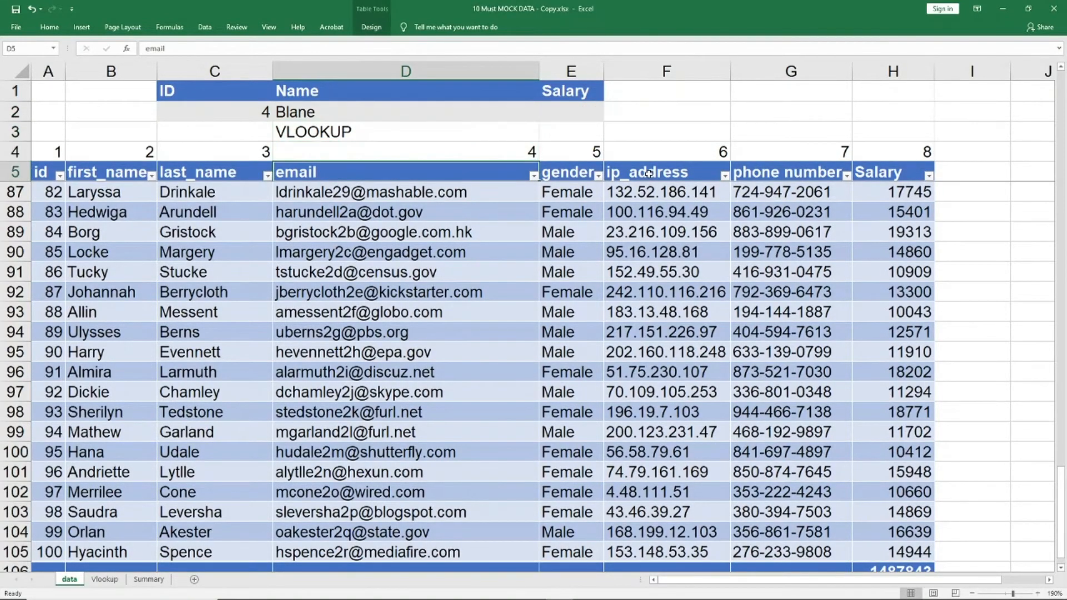
{"action": "key", "text": "Left"}
{"action": "key", "text": "Left"}
{"action": "key", "text": "Down"}
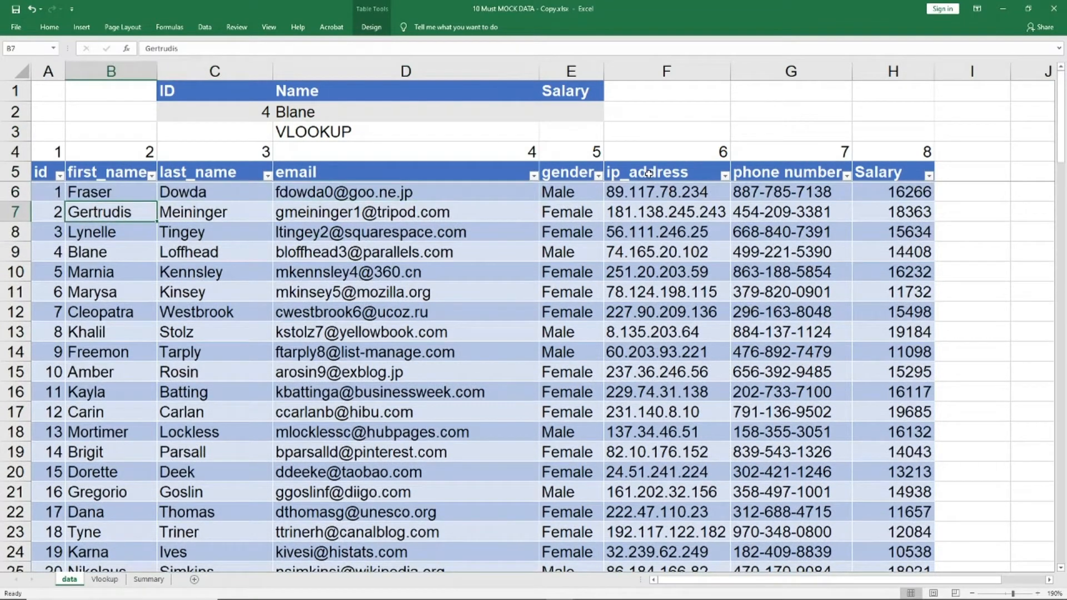
{"action": "left_click", "coordinate": [101, 248]}
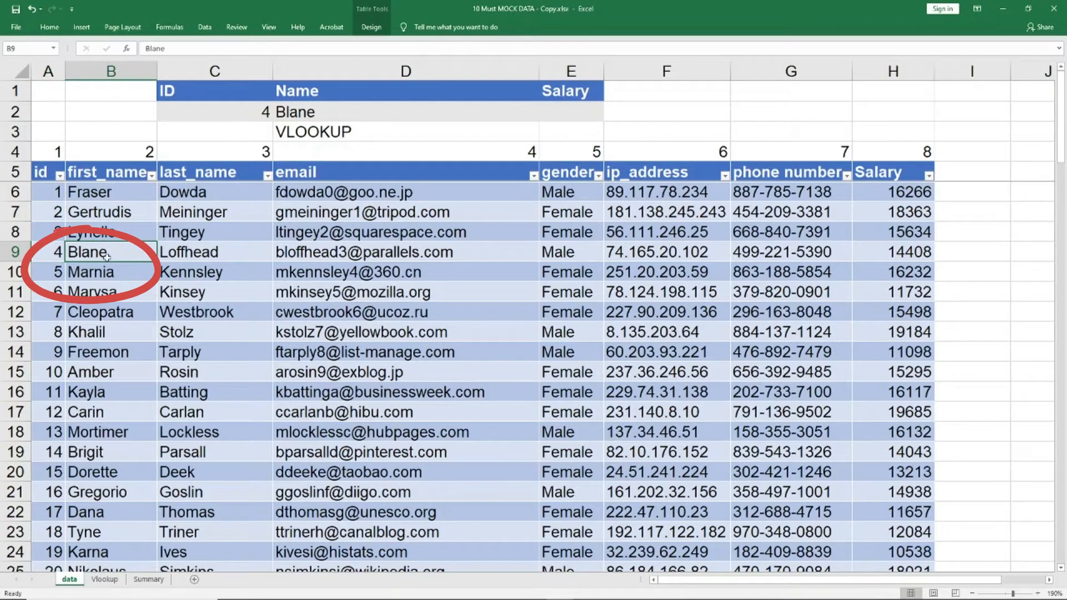
{"action": "left_click", "coordinate": [318, 114]}
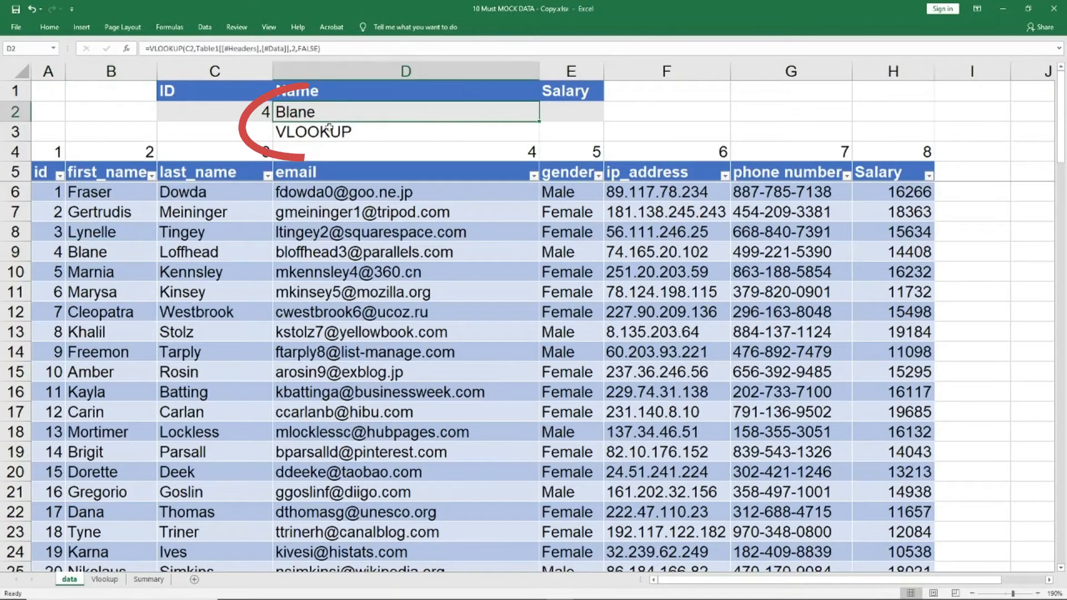
- Test the name lookup by entering ID 5 and then ID 1 in C2
{"action": "left_click", "coordinate": [268, 114]}
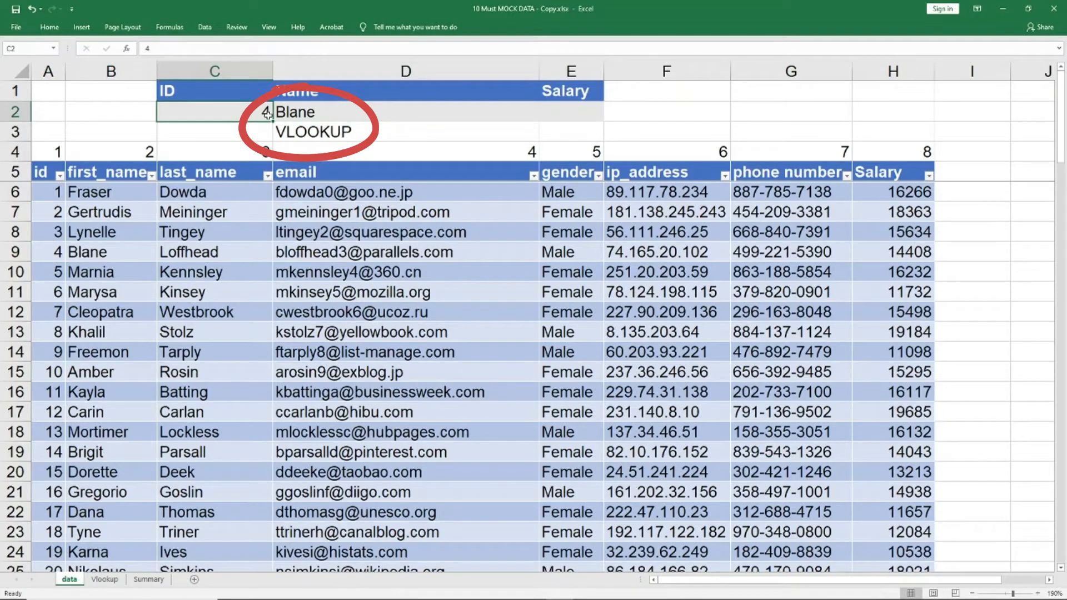
{"action": "type", "text": "5"}
{"action": "key", "text": "Return"}
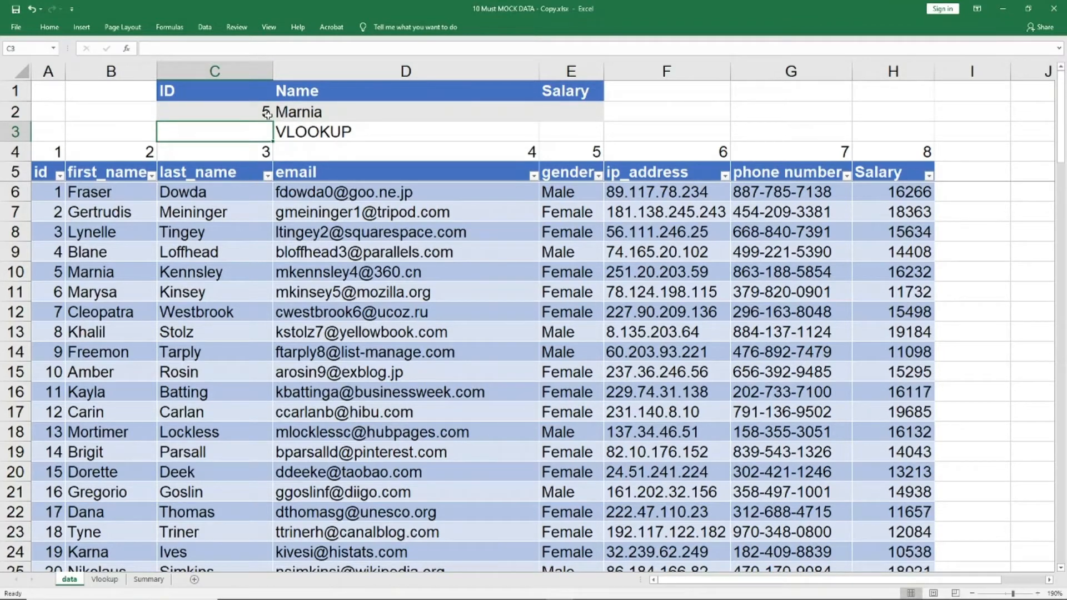
{"action": "left_click", "coordinate": [267, 115]}
{"action": "type", "text": "1"}
{"action": "key", "text": "Return"}
- Start a VLOOKUP formula in the Salary cell E2 with the ID cell C2 as the lookup value
{"action": "key", "text": "Up"}
{"action": "key", "text": "Right"}
{"action": "key", "text": "Right"}
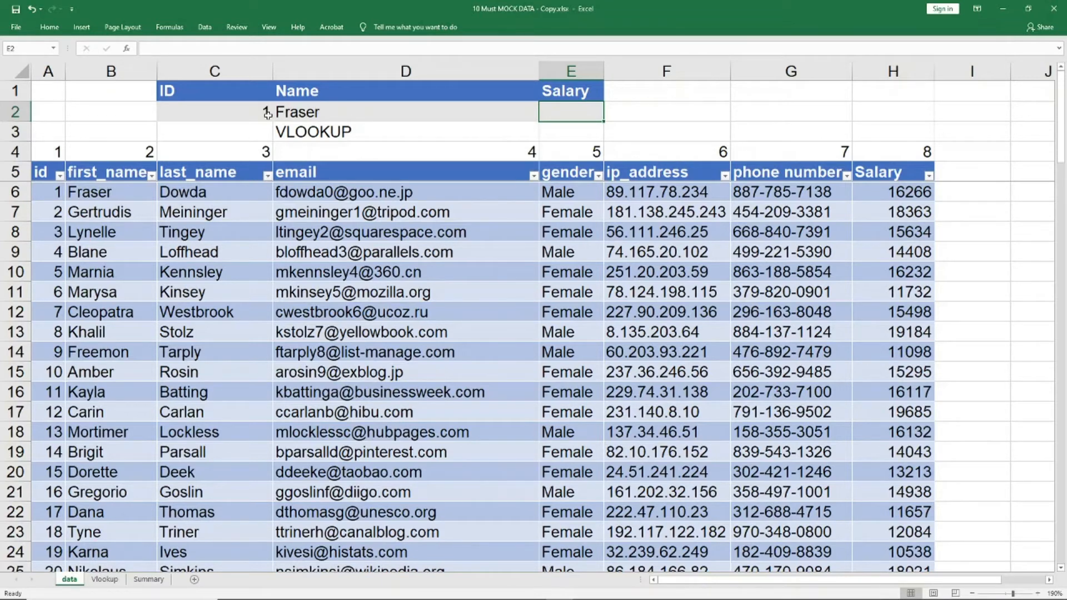
{"action": "type", "text": "=vl"}
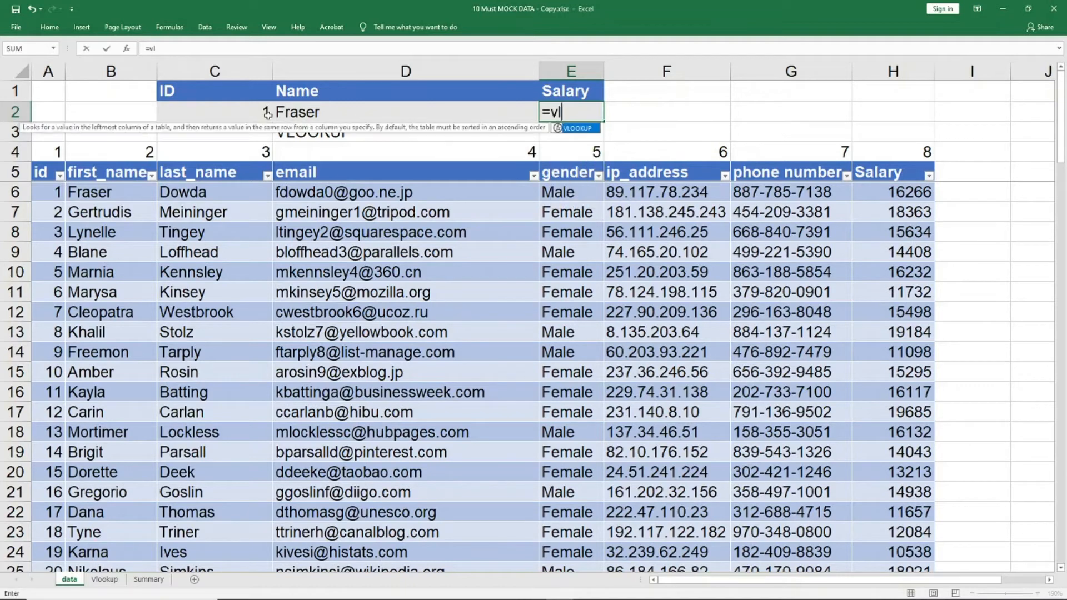
{"action": "key", "text": "Tab"}
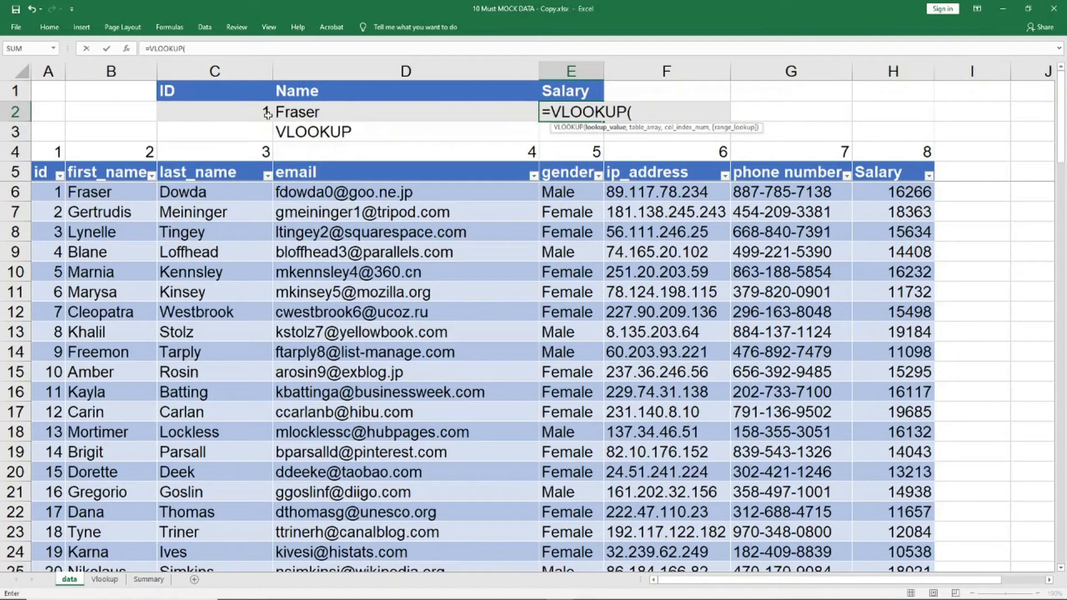
{"action": "left_click", "coordinate": [268, 114]}
{"action": "left_click", "coordinate": [268, 114]}
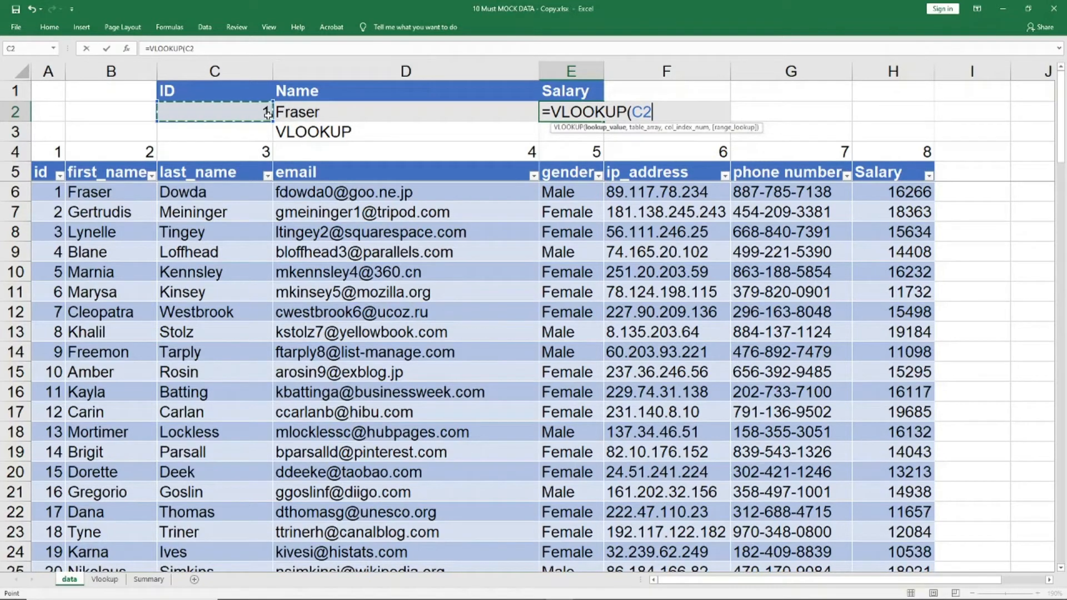
- Set the E2 VLOOKUP's table array to all of Table1, including its headers and data
{"action": "type", "text": ","}
{"action": "key", "text": "Down"}
{"action": "key", "text": "Down"}
{"action": "key", "text": "Down"}
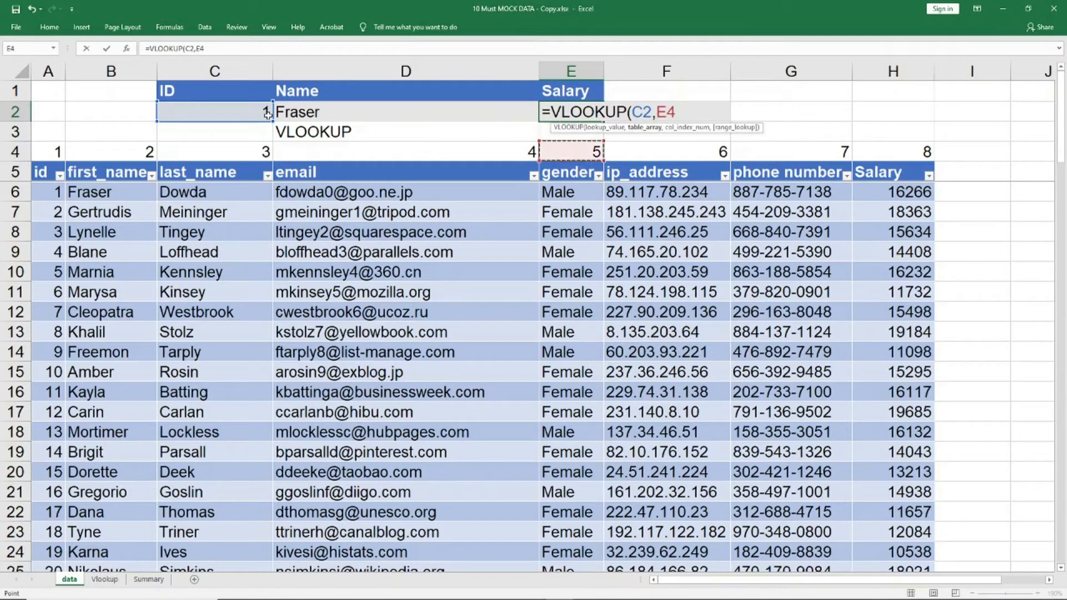
{"action": "key", "text": "Left"}
{"action": "key", "text": "Left"}
{"action": "key", "text": "Left"}
{"action": "key", "text": "Left"}
{"action": "key", "text": "ctrl+shift+Down"}
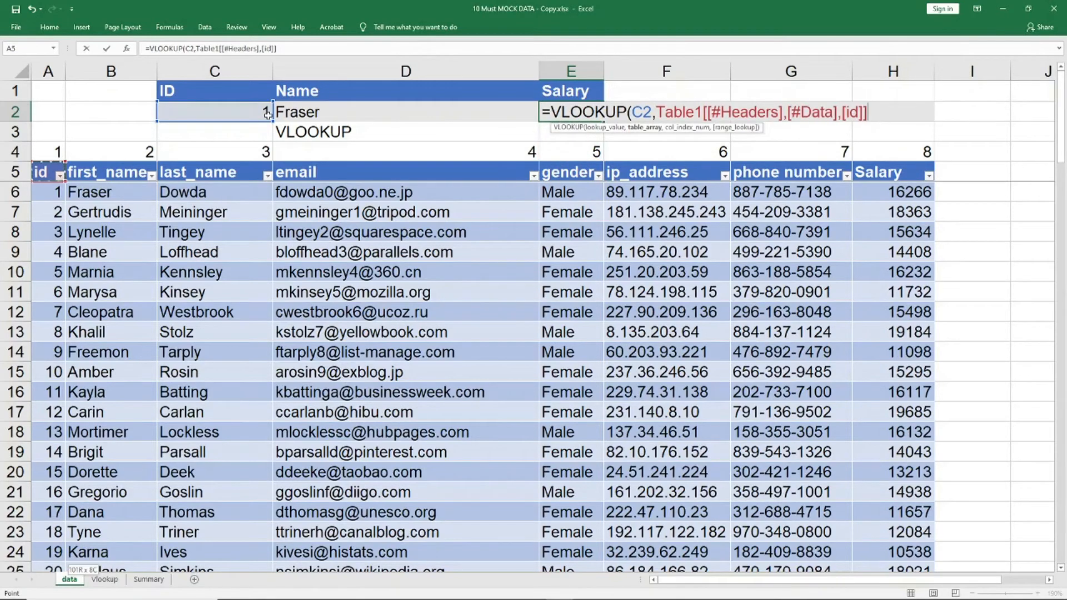
{"action": "key", "text": "ctrl+shift+Right"}
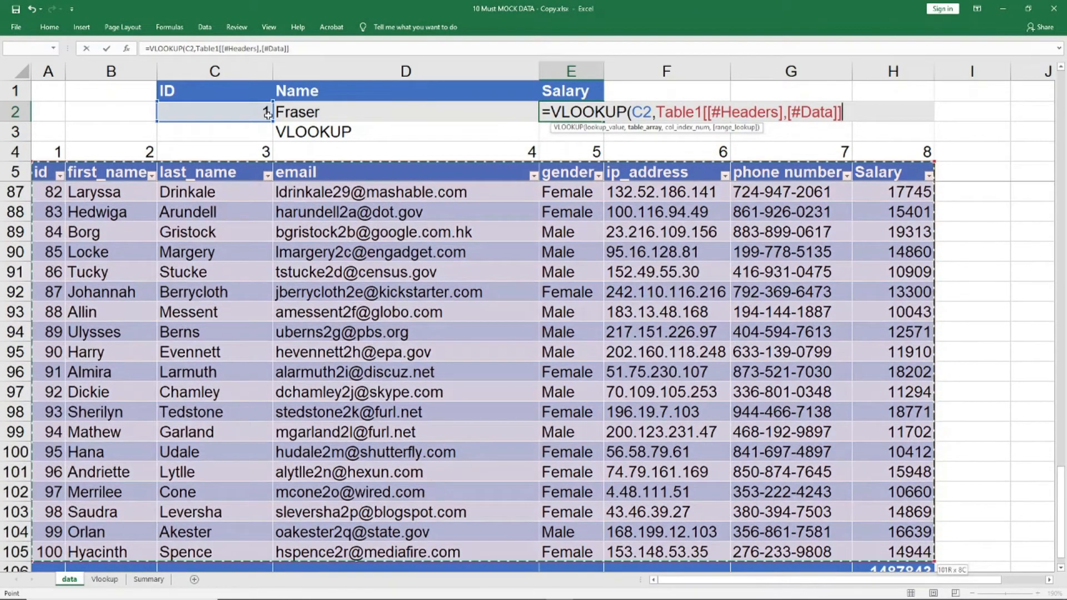
{"action": "type", "text": ","}
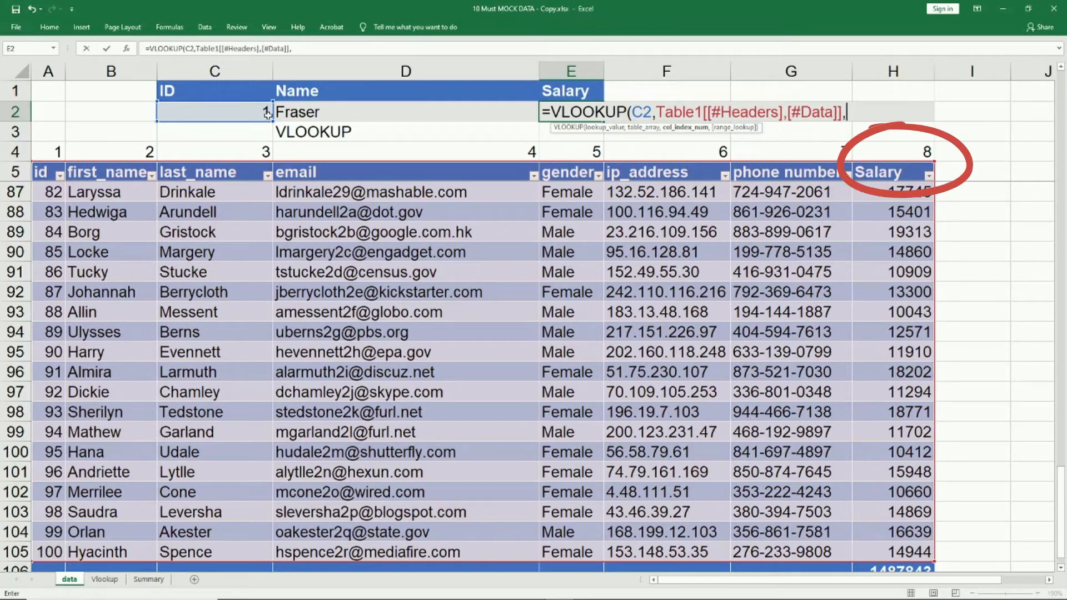
- Complete the E2 salary lookup with column index 8 and 0 for an exact match
{"action": "type", "text": "8,"}
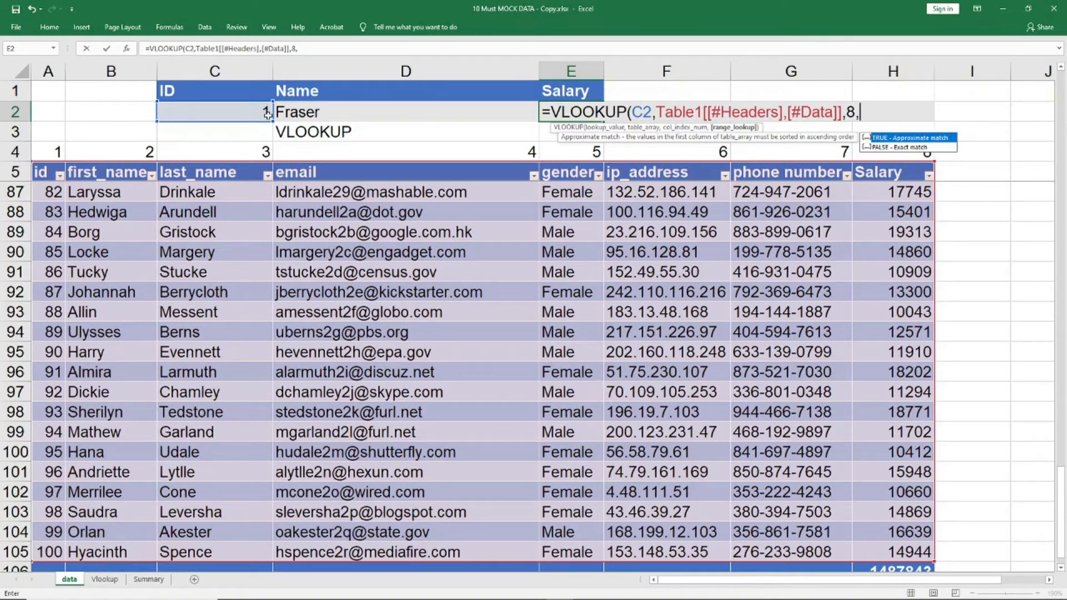
{"action": "type", "text": "0)"}
{"action": "key", "text": "Return"}
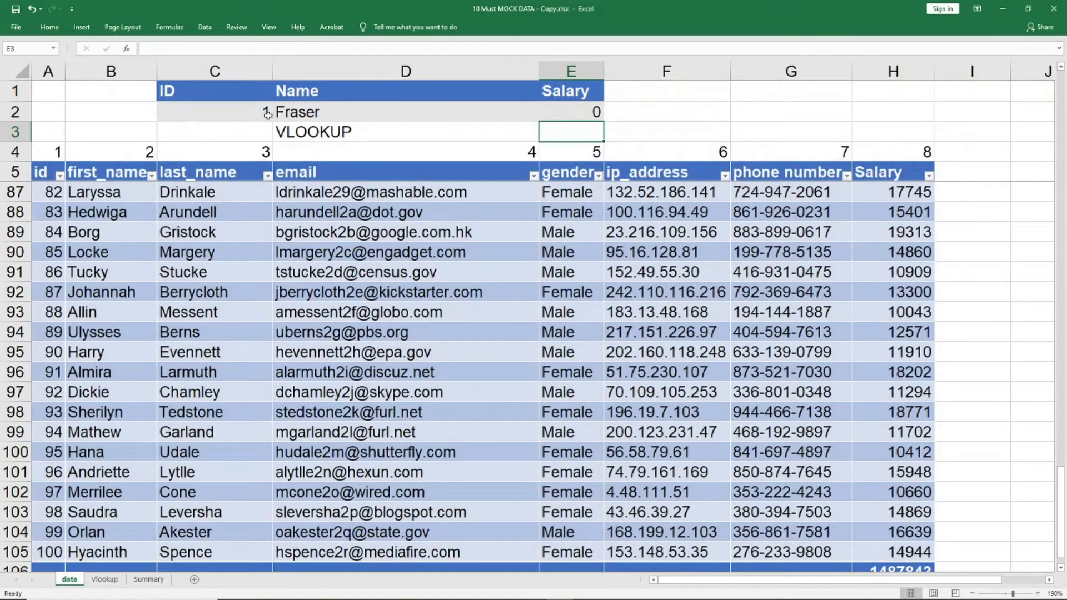
- Compare the salary returned in E2 with the Salary value in the table row for ID 1
{"action": "left_click", "coordinate": [267, 113]}
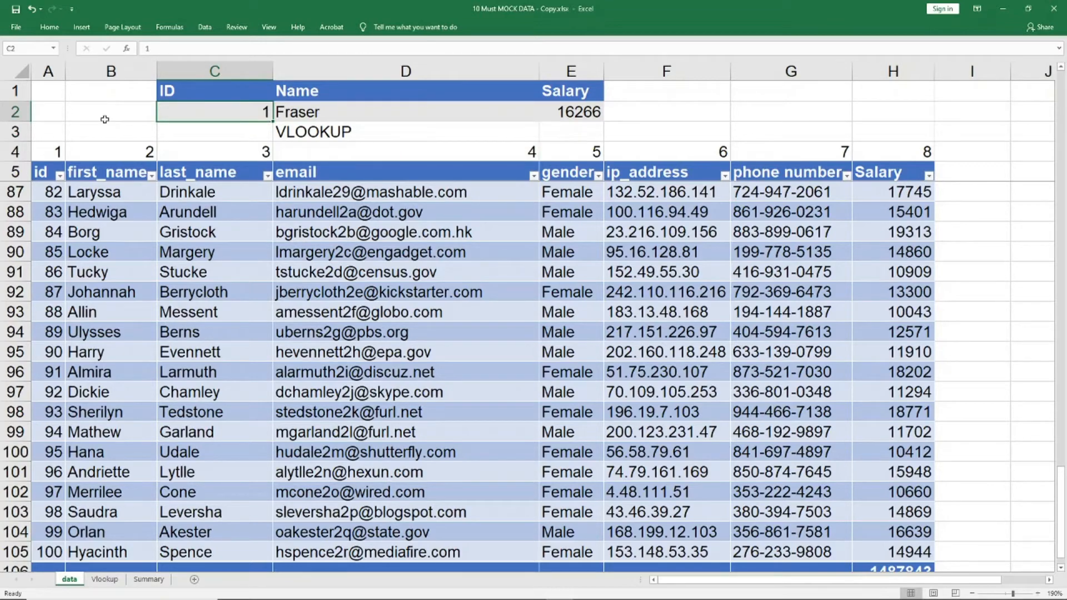
{"action": "key", "text": "Down"}
{"action": "key", "text": "Down"}
{"action": "key", "text": "Down"}
{"action": "key", "text": "Down"}
{"action": "key", "text": "Up"}
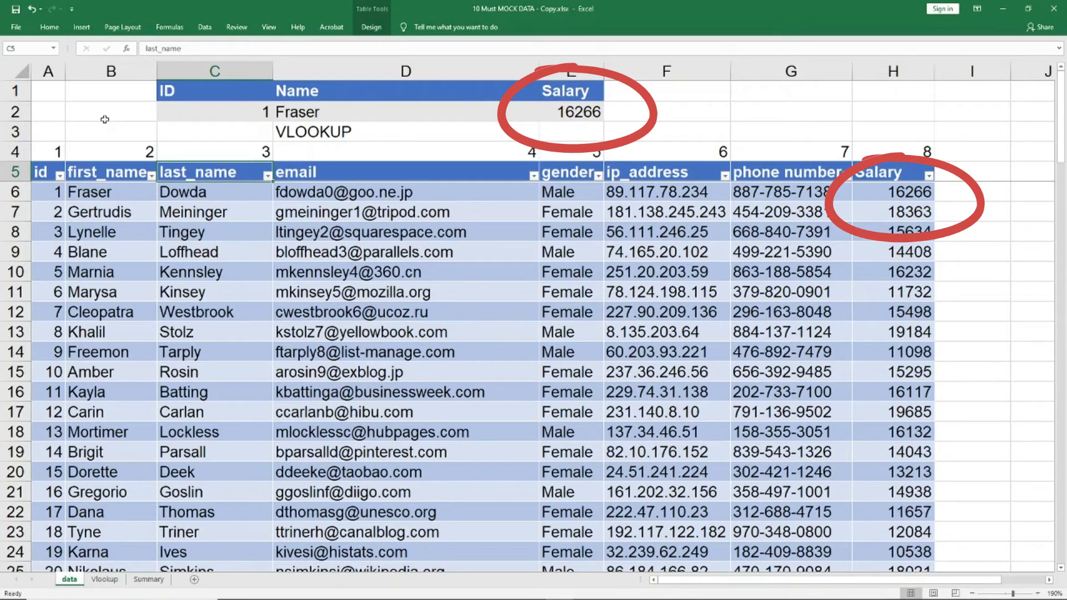
{"action": "key", "text": "Right"}
{"action": "key", "text": "Right"}
{"action": "key", "text": "Down"}
{"action": "key", "text": "Right"}
{"action": "key", "text": "Right"}
{"action": "key", "text": "Right"}
{"action": "key", "text": "Left"}
{"action": "key", "text": "Left"}
{"action": "key", "text": "Left"}
{"action": "key", "text": "Left"}
{"action": "key", "text": "Left"}
- Enter ID 3 in C2 and check the salary formula in E2
{"action": "key", "text": "Up"}
{"action": "key", "text": "Up"}
{"action": "key", "text": "Up"}
{"action": "key", "text": "Up"}
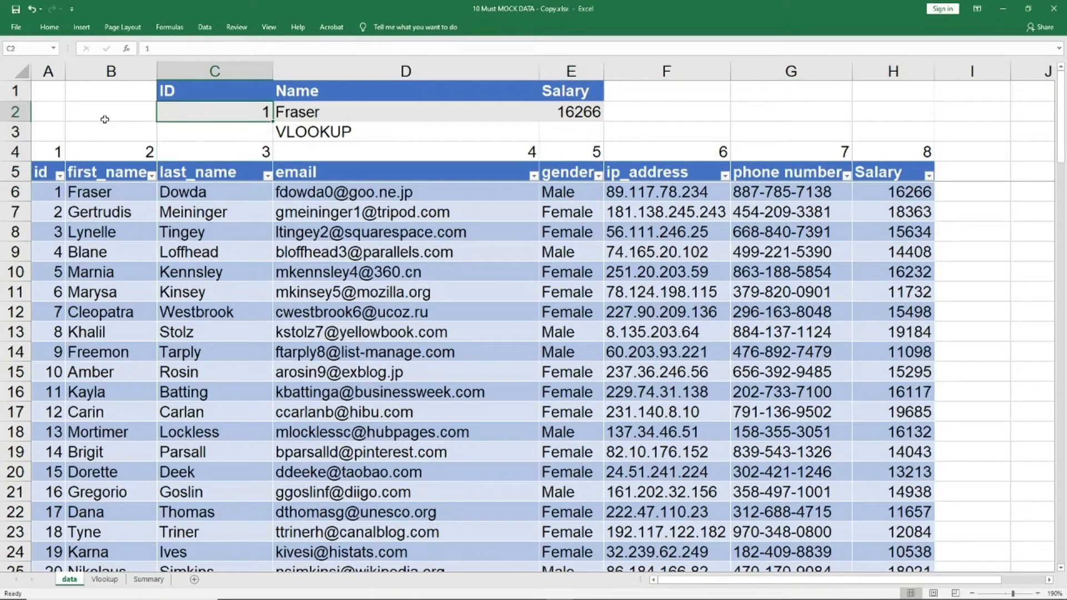
{"action": "type", "text": "3"}
{"action": "key", "text": "Return"}
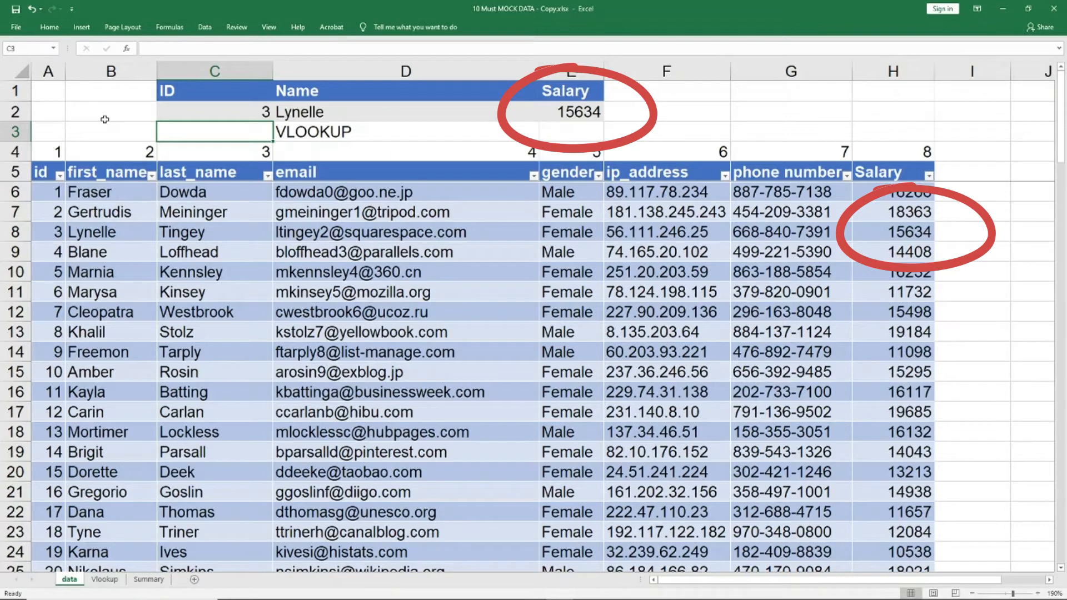
{"action": "left_click", "coordinate": [555, 118]}
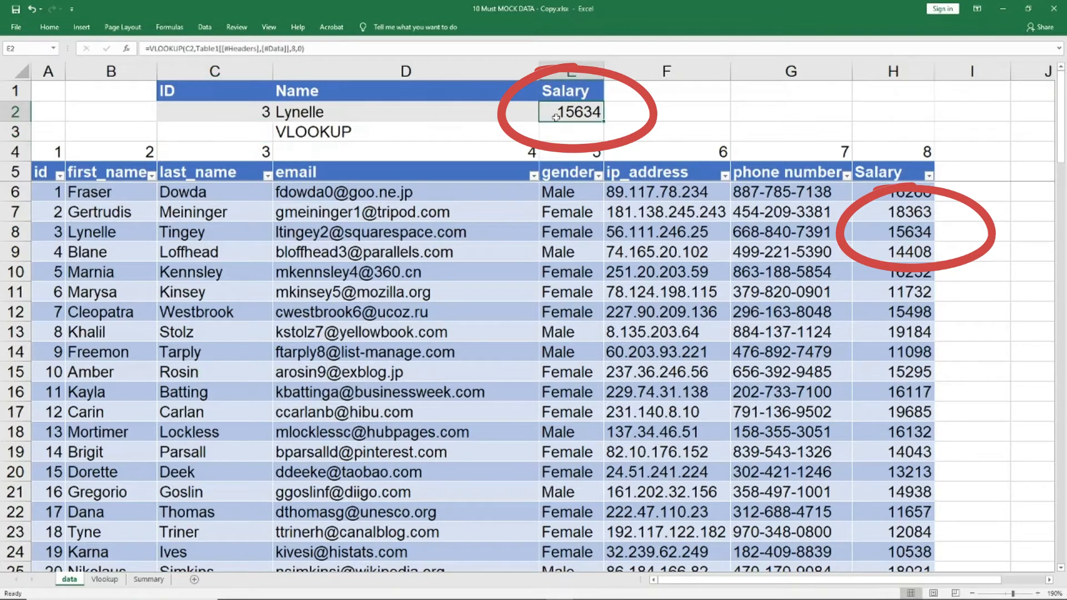
- Clear the VLOOKUP label from D3 and review the ID and Name cells above it
{"action": "left_click", "coordinate": [378, 138]}
{"action": "key", "text": "Delete"}
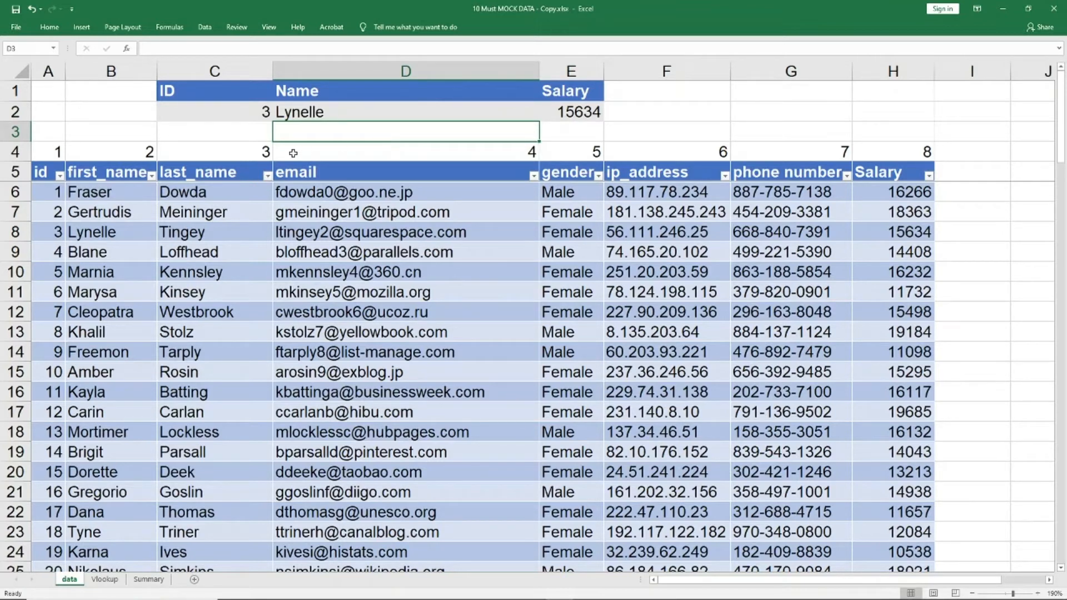
{"action": "left_click", "coordinate": [236, 114]}
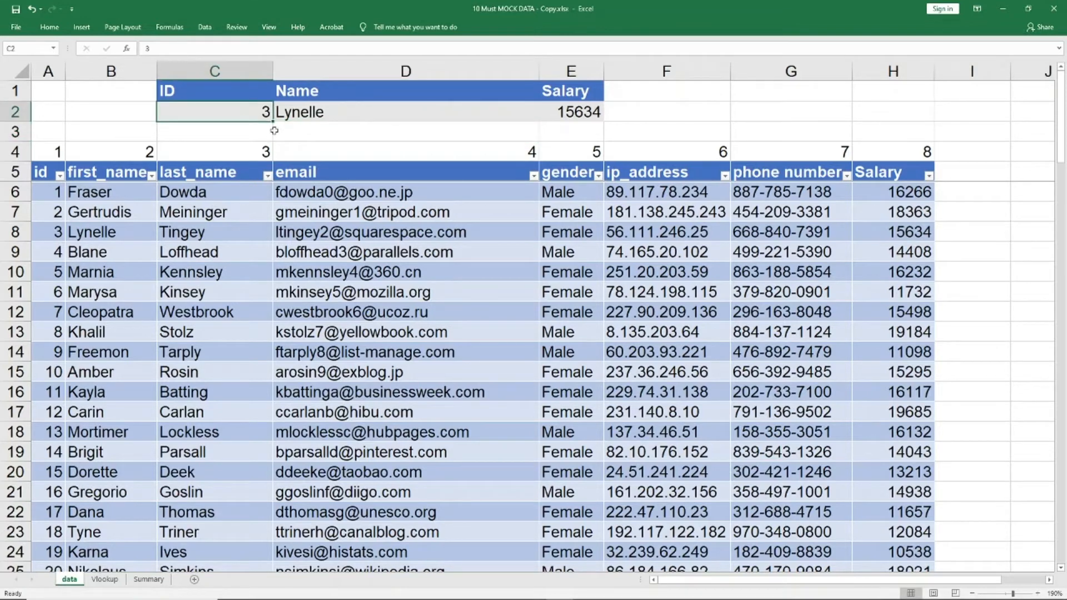
{"action": "left_click", "coordinate": [308, 115]}
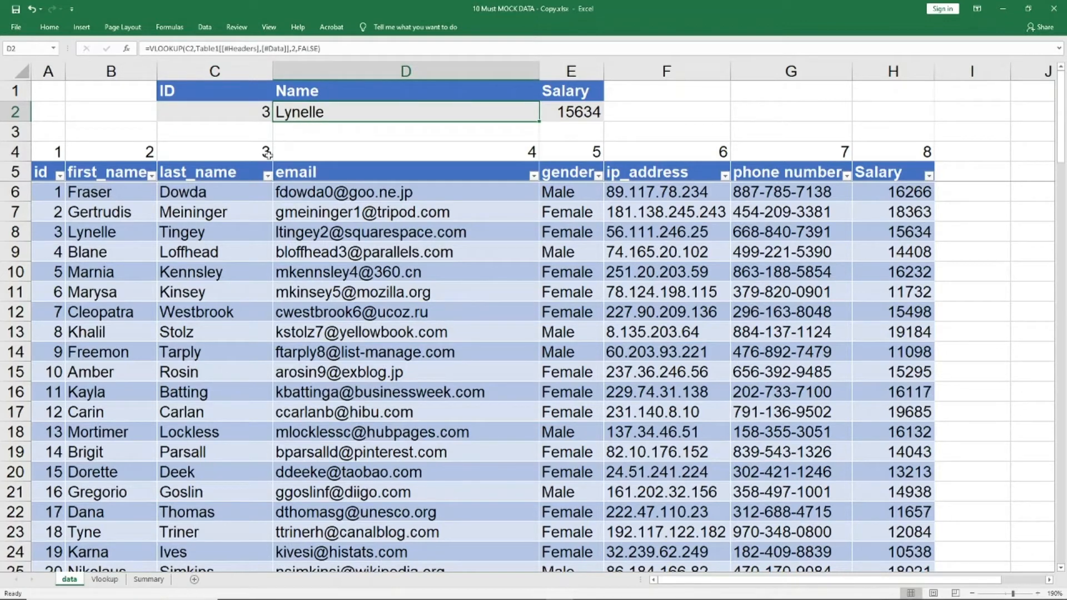
{"action": "left_click", "coordinate": [236, 114]}
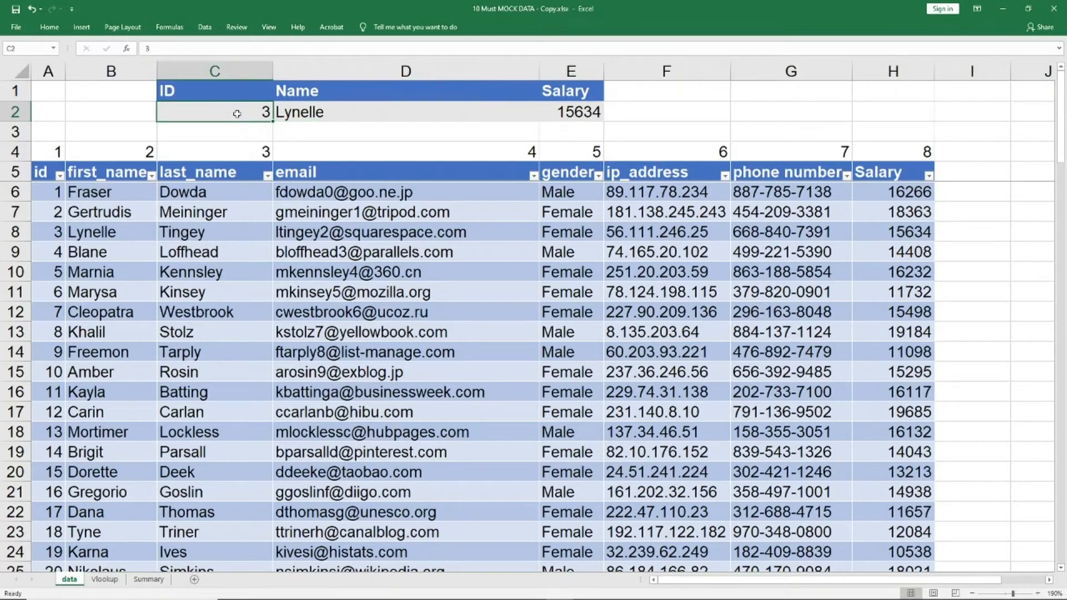
{"action": "left_click", "coordinate": [412, 114]}
{"action": "key", "text": "ctrl+c"}
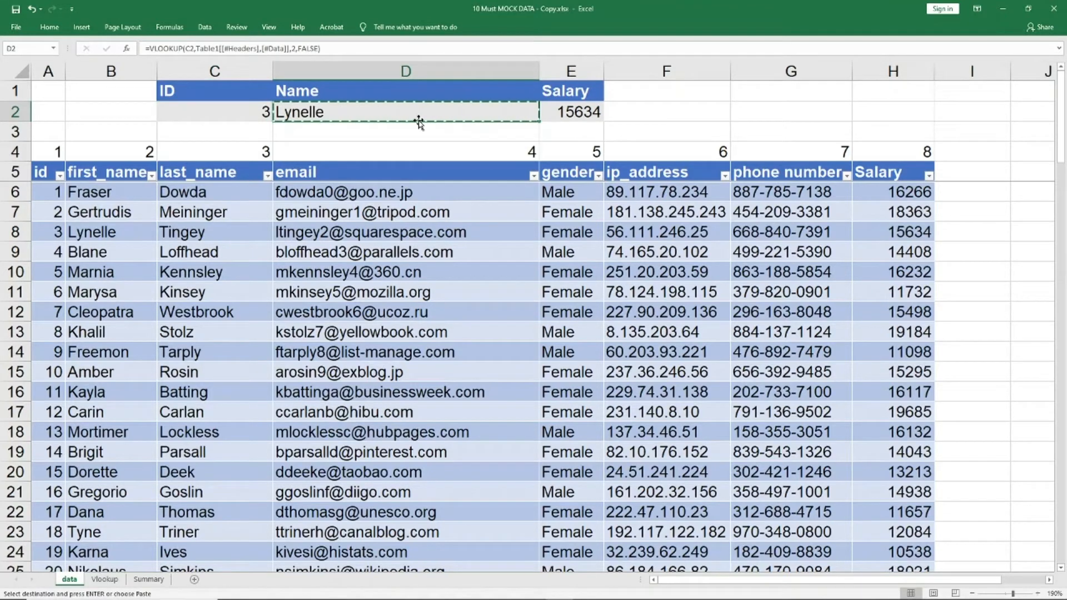
{"action": "key", "text": "Escape"}
- Clear the salary formula in E2 and the ID in C2
{"action": "key", "text": "Right"}
{"action": "key", "text": "Delete"}
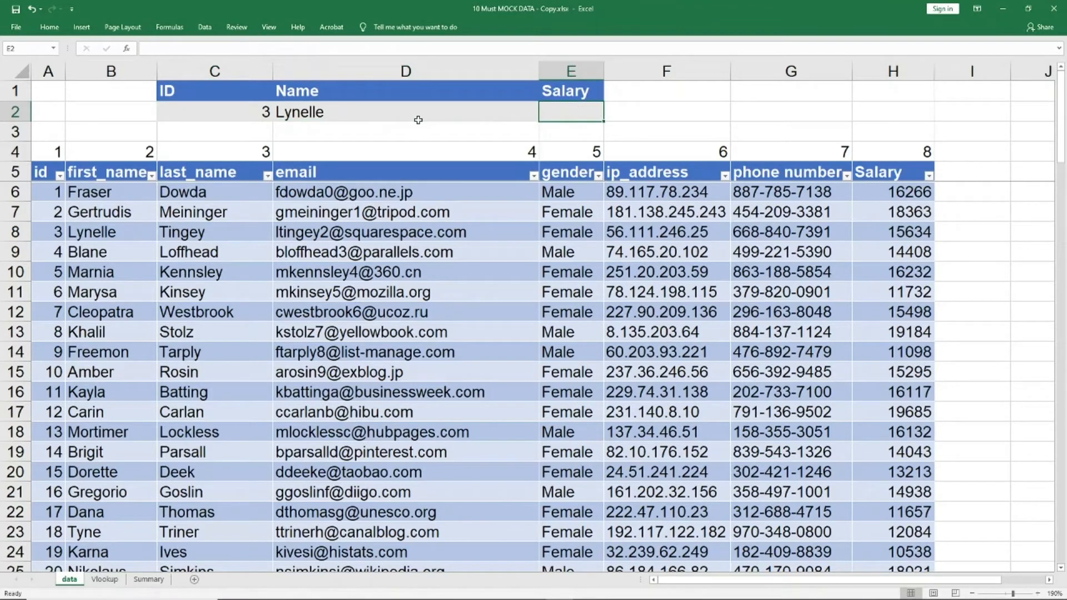
{"action": "key", "text": "Left"}
{"action": "key", "text": "Left"}
{"action": "key", "text": "Delete"}
- Copy the first name of the ID 3 row from B8
{"action": "key", "text": "Right"}
{"action": "key", "text": "Down"}
{"action": "key", "text": "Down"}
{"action": "key", "text": "Left"}
{"action": "key", "text": "Down"}
{"action": "key", "text": "Down"}
{"action": "key", "text": "Down"}
{"action": "key", "text": "Left"}
{"action": "key", "text": "Down"}
{"action": "key", "text": "ctrl+c"}
- Paste the copied first name into D2 as a value only, replacing the lookup formula
{"action": "key", "text": "Right"}
{"action": "key", "text": "Right"}
{"action": "key", "text": "Up"}
{"action": "key", "text": "Up"}
{"action": "key", "text": "Up"}
{"action": "key", "text": "Up"}
{"action": "key", "text": "Up"}
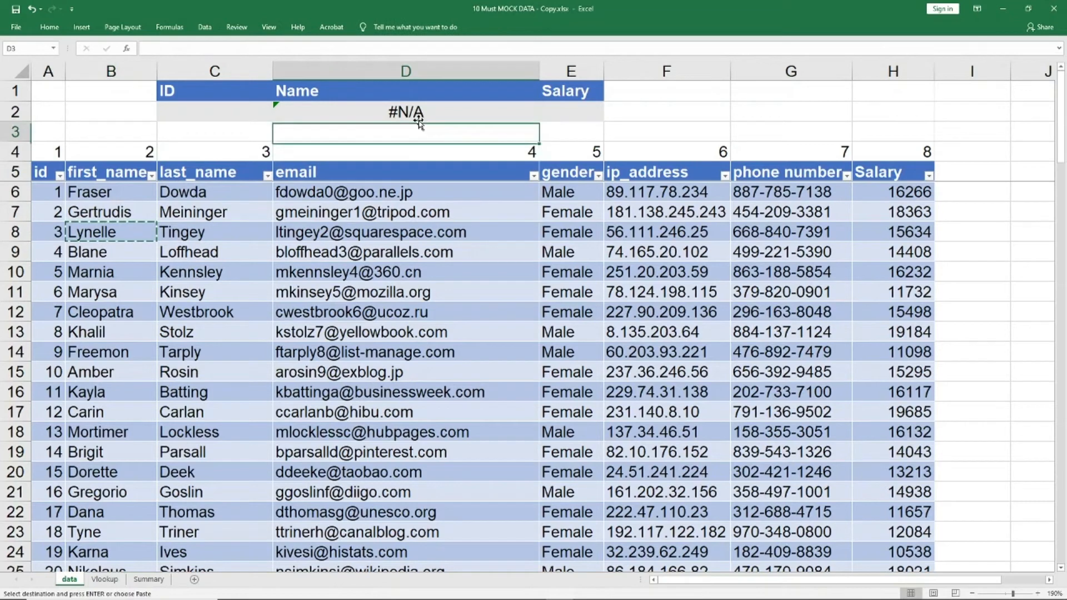
{"action": "key", "text": "Up"}
{"action": "key", "text": "alt+e"}
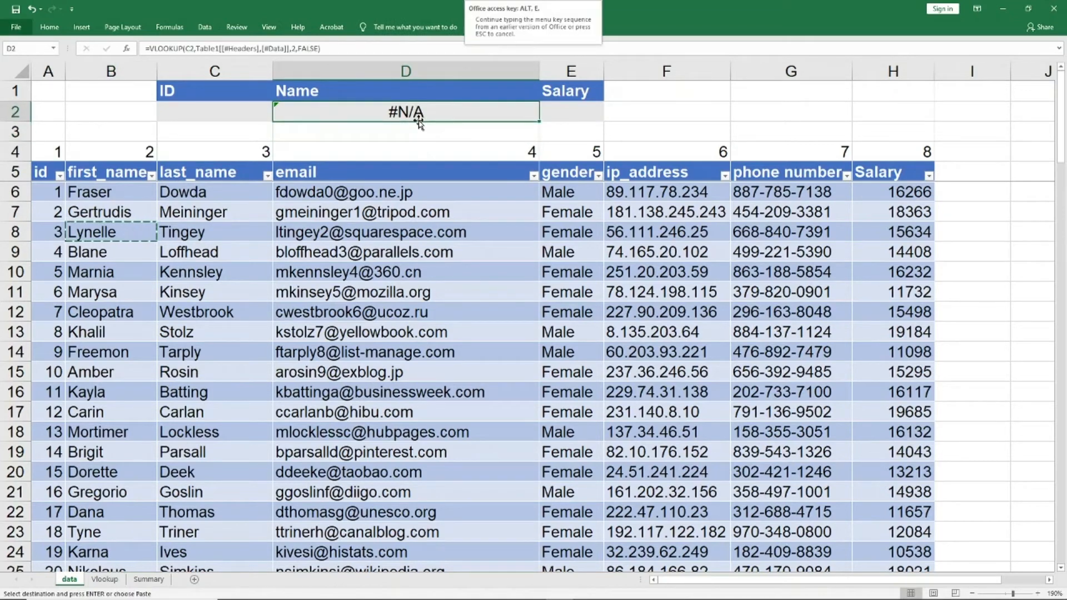
{"action": "key", "text": "s"}
{"action": "key", "text": "v"}
{"action": "key", "text": "Return"}
{"action": "key", "text": "Escape"}
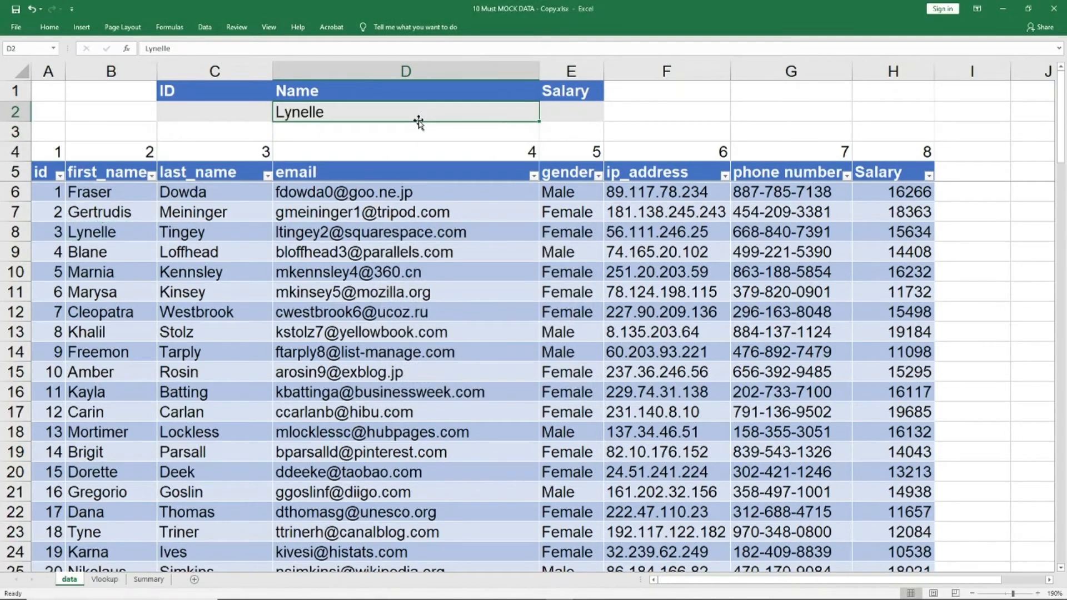
- Start a VLOOKUP in C2 that uses the name in D2 as the lookup value
{"action": "key", "text": "Left"}
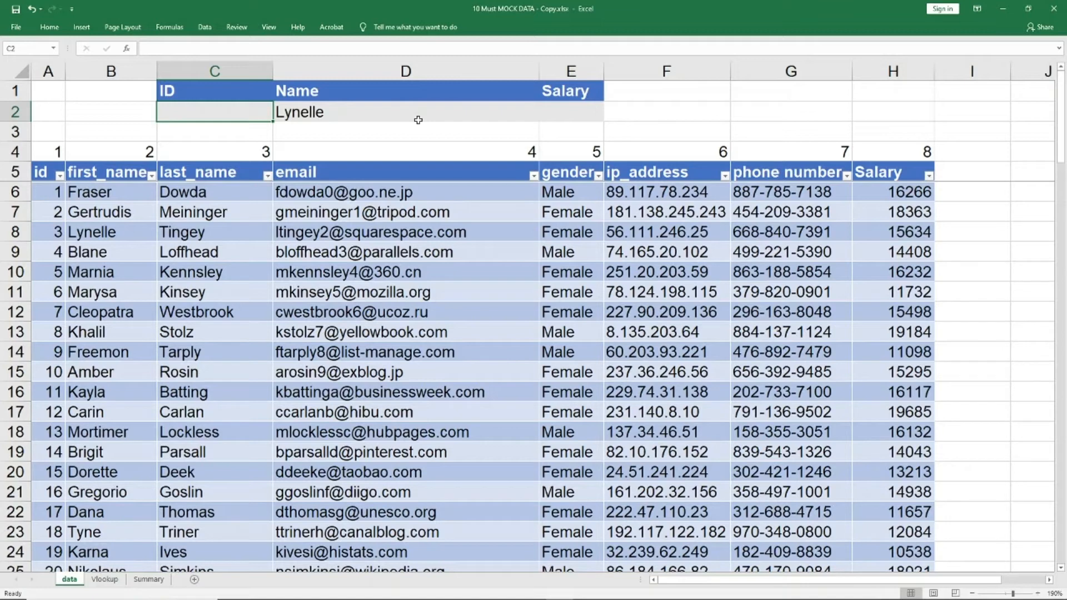
{"action": "type", "text": "=vo"}
{"action": "key", "text": "BackSpace"}
{"action": "type", "text": "LOOKUP("}
{"action": "key", "text": "Tab"}
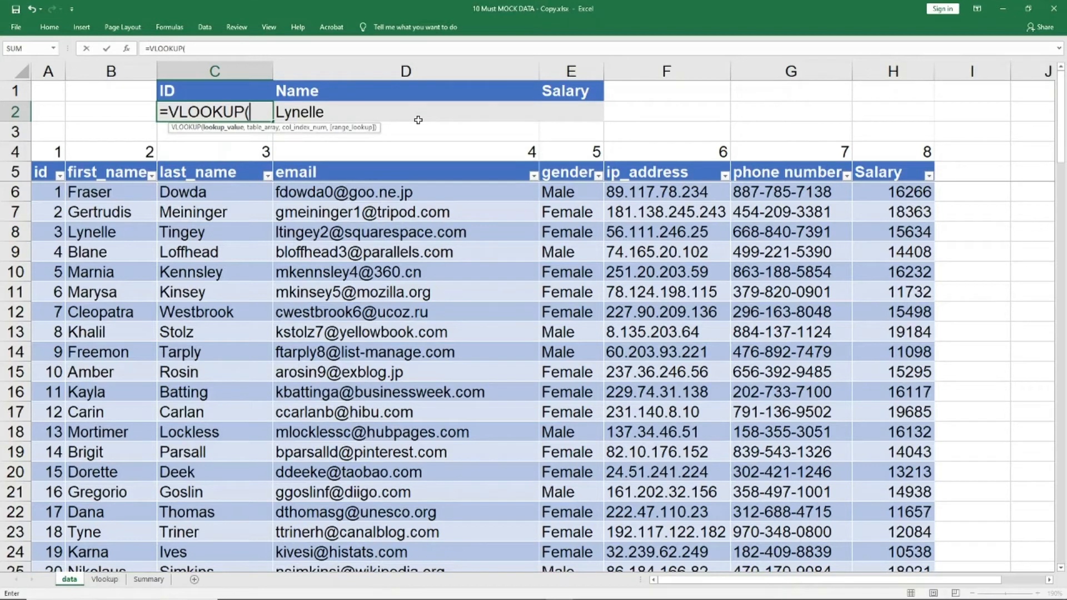
{"action": "left_click", "coordinate": [418, 121]}
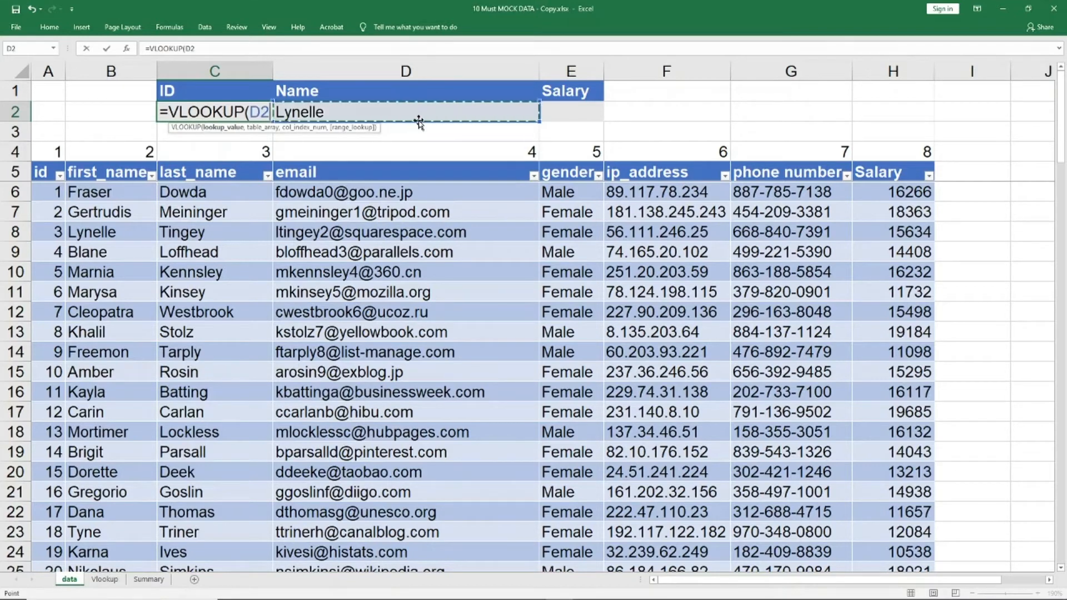
- Try completing the C2 VLOOKUP with the whole table from its id header onward, column index 1 and range_lookup 0
{"action": "type", "text": ","}
{"action": "key", "text": "Down"}
{"action": "key", "text": "Down"}
{"action": "key", "text": "Down"}
{"action": "key", "text": "Left"}
{"action": "key", "text": "Left"}
{"action": "key", "text": "ctrl+shift+Down"}
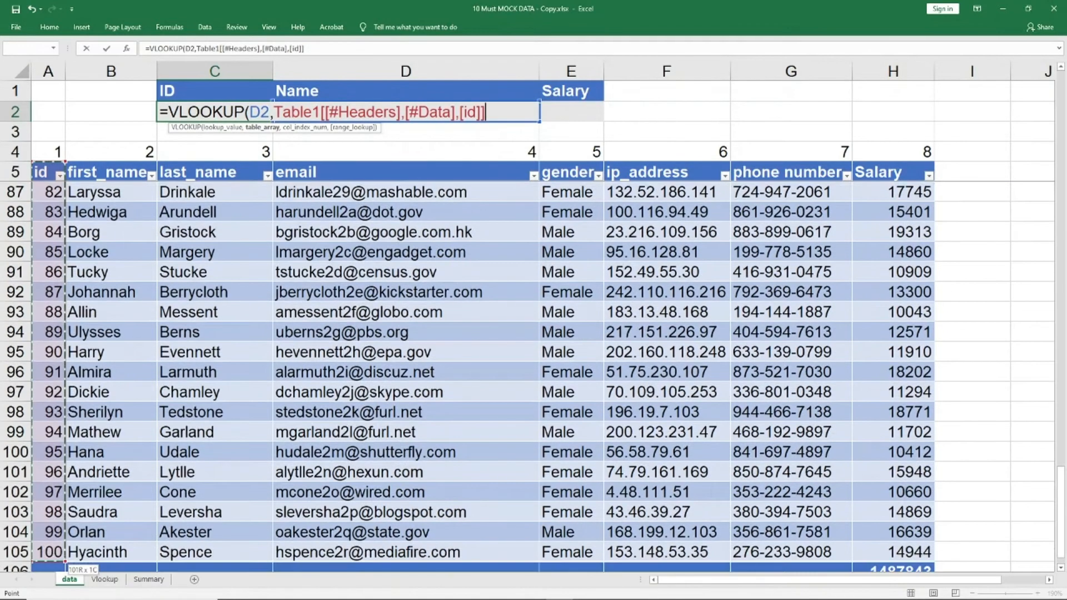
{"action": "key", "text": "ctrl+shift+Right"}
{"action": "type", "text": ","}
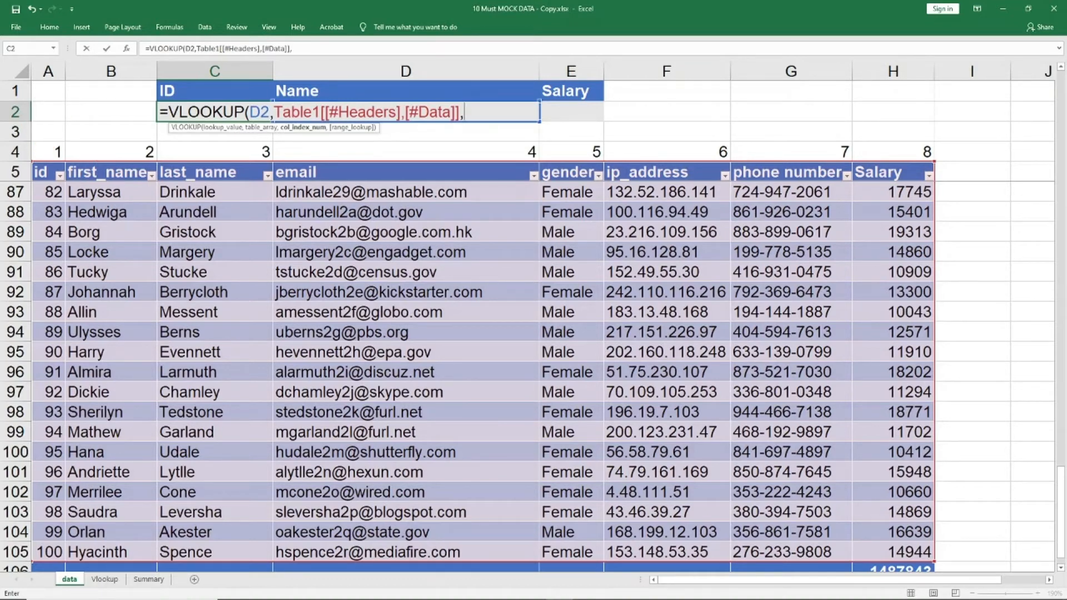
{"action": "type", "text": "1,"}
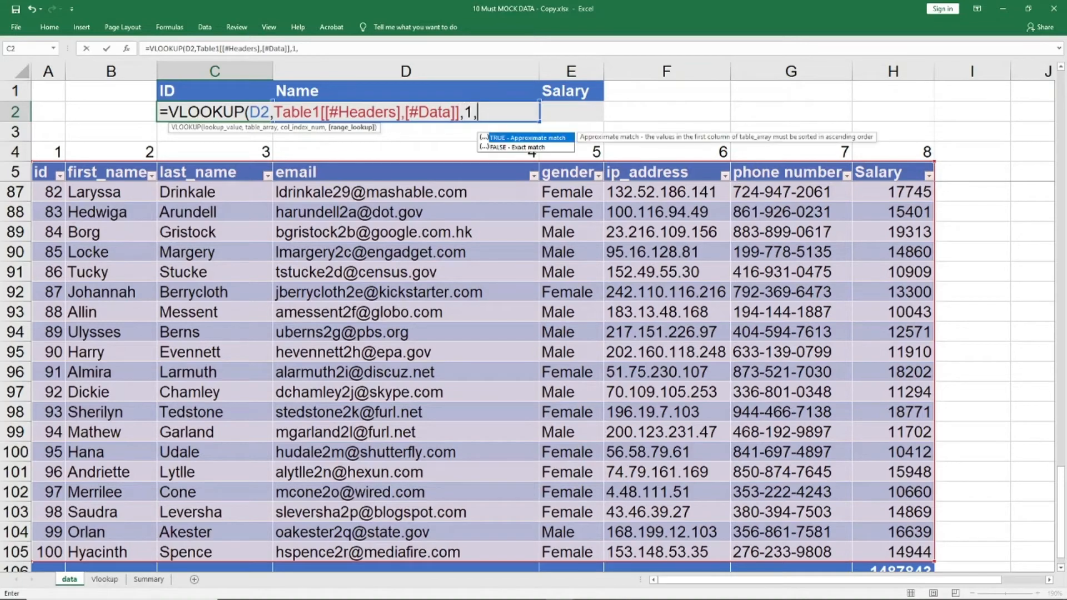
{"action": "type", "text": "0)"}
{"action": "key", "text": "Return"}
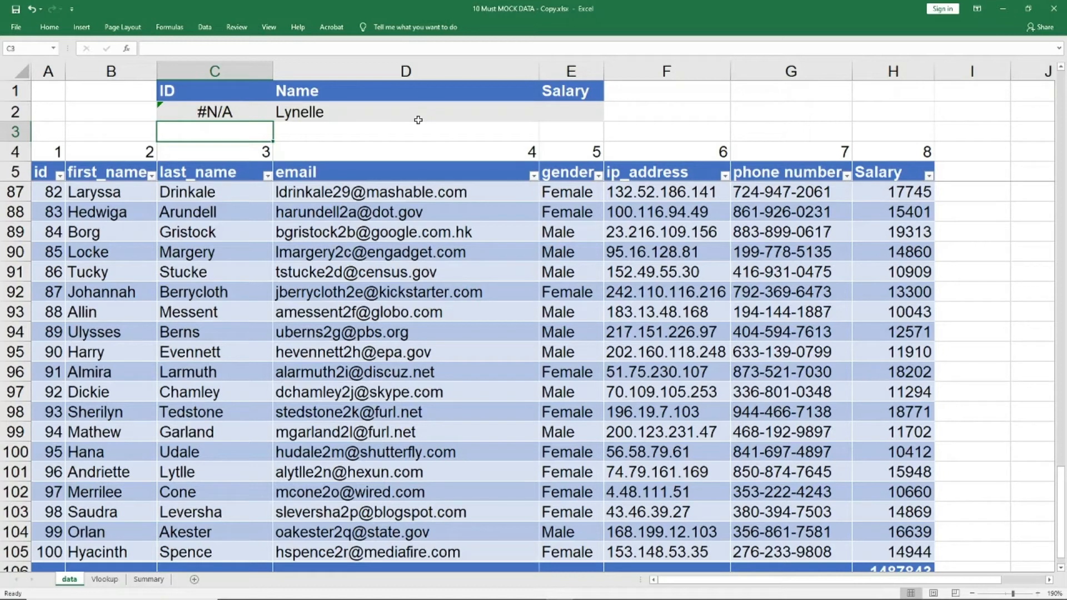
- Clear the formula in C2 and start a VLOOKUP in E2 with D2 as the lookup value
{"action": "key", "text": "Up"}
{"action": "key", "text": "Delete"}
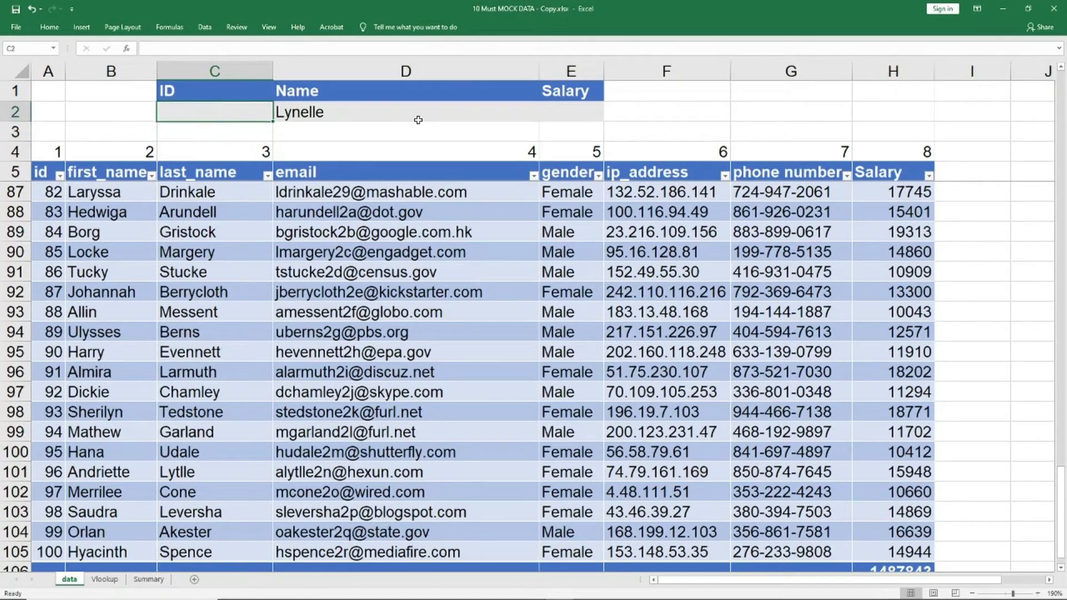
{"action": "left_click", "coordinate": [417, 121]}
{"action": "key", "text": "Right"}
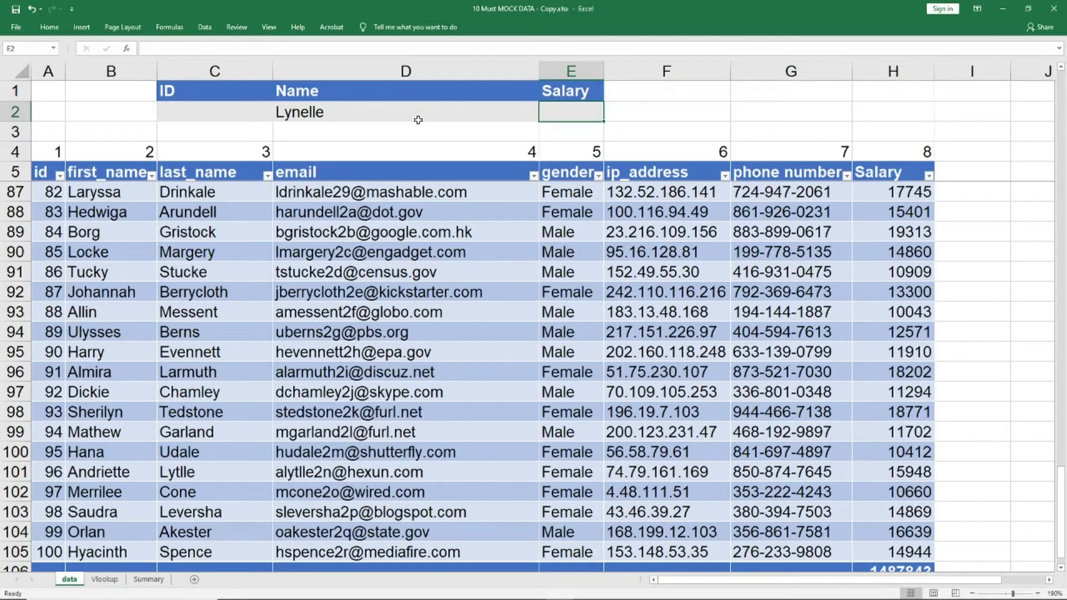
{"action": "type", "text": "=vl"}
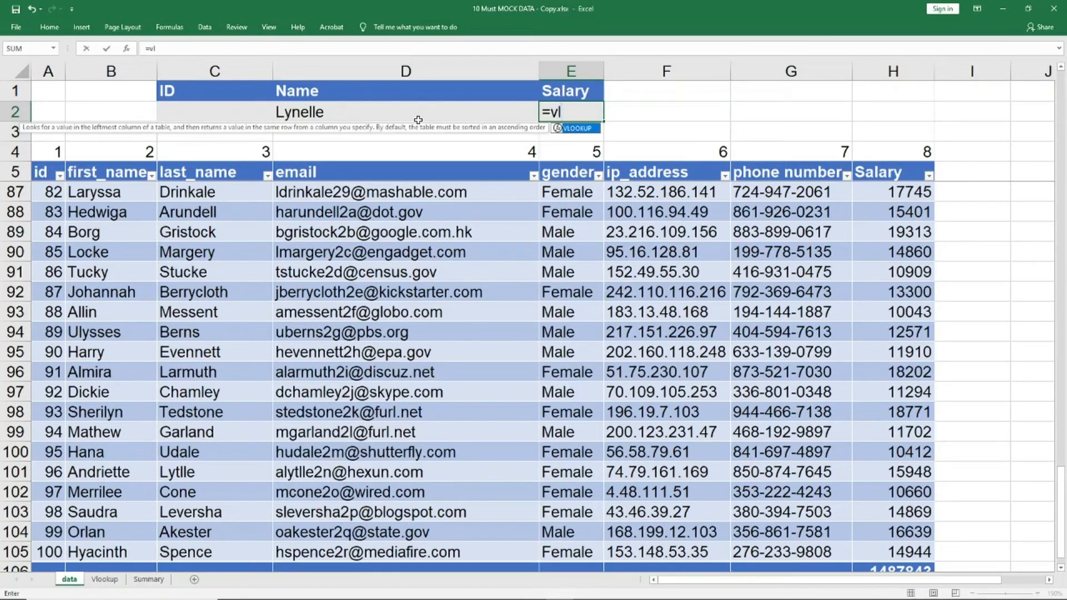
{"action": "key", "text": "Tab"}
{"action": "left_click", "coordinate": [418, 120]}
- Try completing the E2 VLOOKUP with the range A4:H105, column index 8 and range_lookup 0
{"action": "type", "text": ","}
{"action": "key", "text": "Down"}
{"action": "key", "text": "Down"}
{"action": "key", "text": "Left"}
{"action": "key", "text": "Left"}
{"action": "key", "text": "Left"}
{"action": "key", "text": "Left"}
{"action": "key", "text": "shift+Down"}
{"action": "key", "text": "ctrl+shift+Down"}
{"action": "key", "text": "ctrl+shift+Right"}
{"action": "type", "text": ",8,0)"}
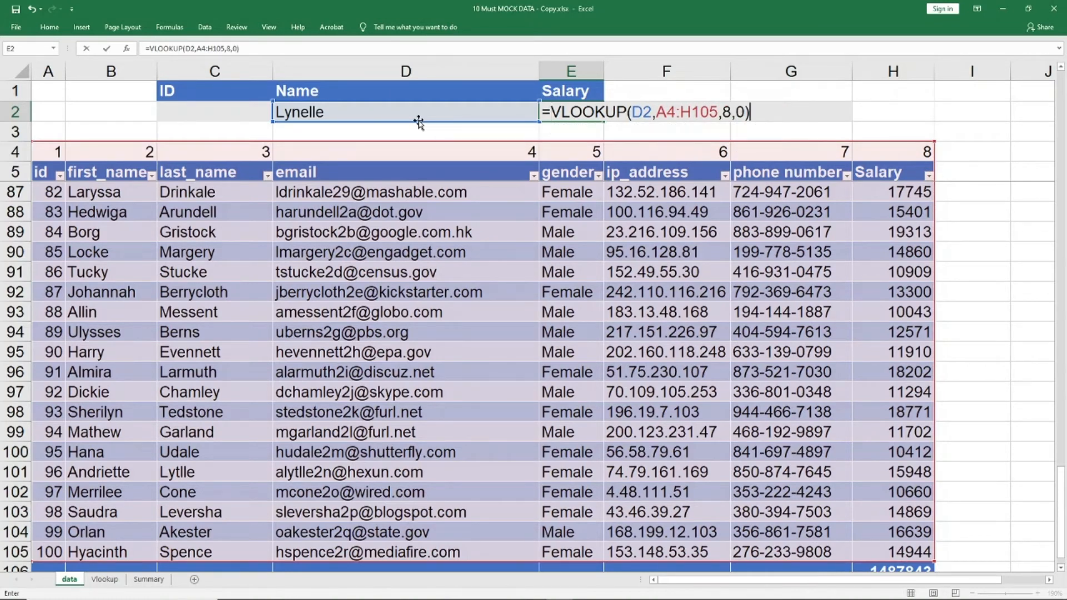
{"action": "key", "text": "Return"}
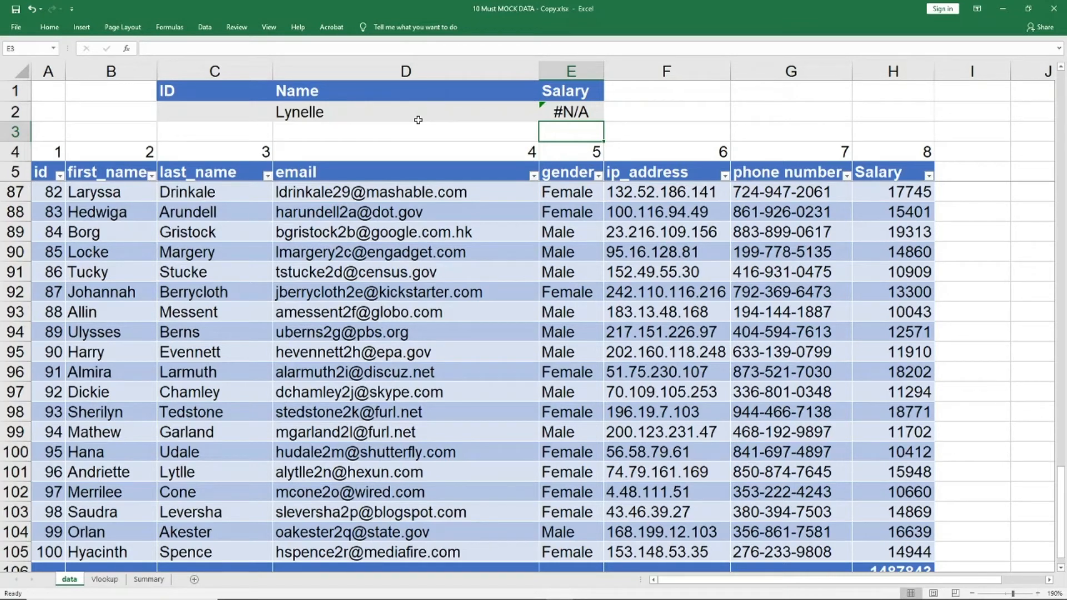
- Clear the E2 formula and begin a fresh VLOOKUP there with D2 as the lookup value
{"action": "key", "text": "Up"}
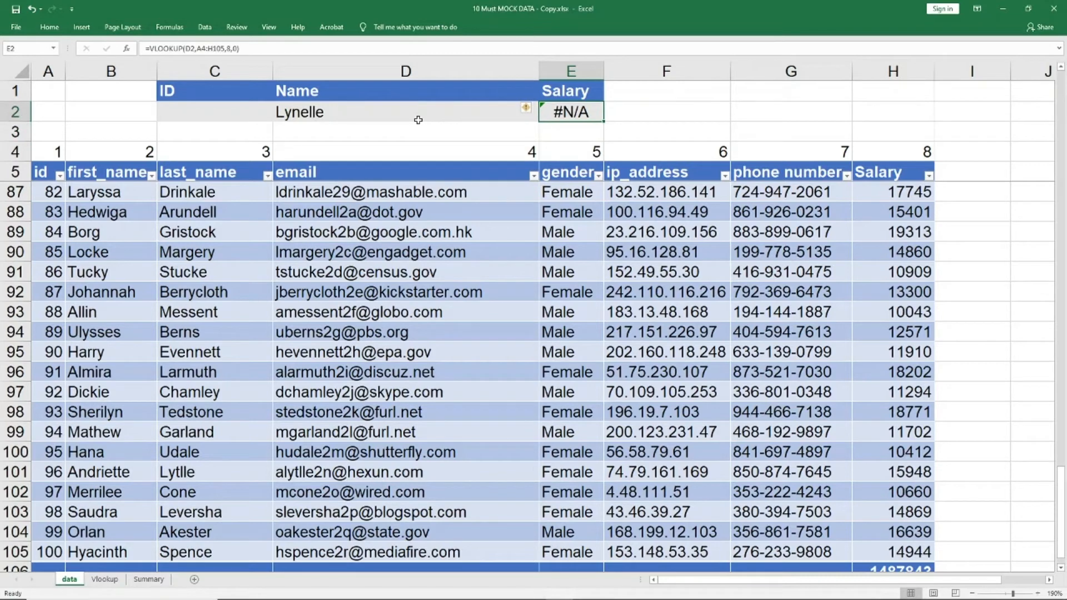
{"action": "key", "text": "Delete"}
{"action": "type", "text": "=vlo"}
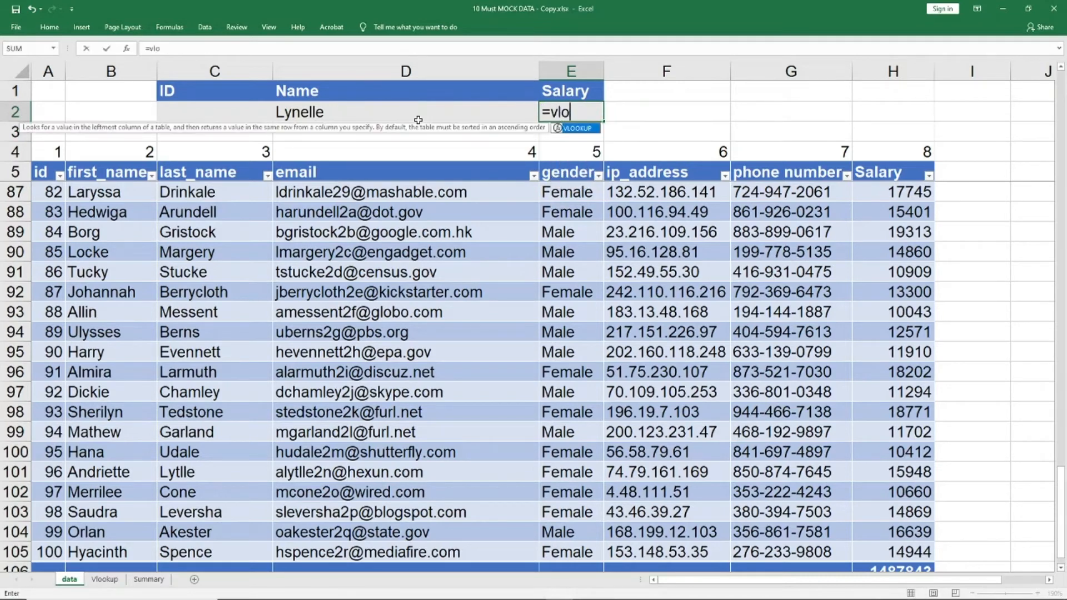
{"action": "key", "text": "Tab"}
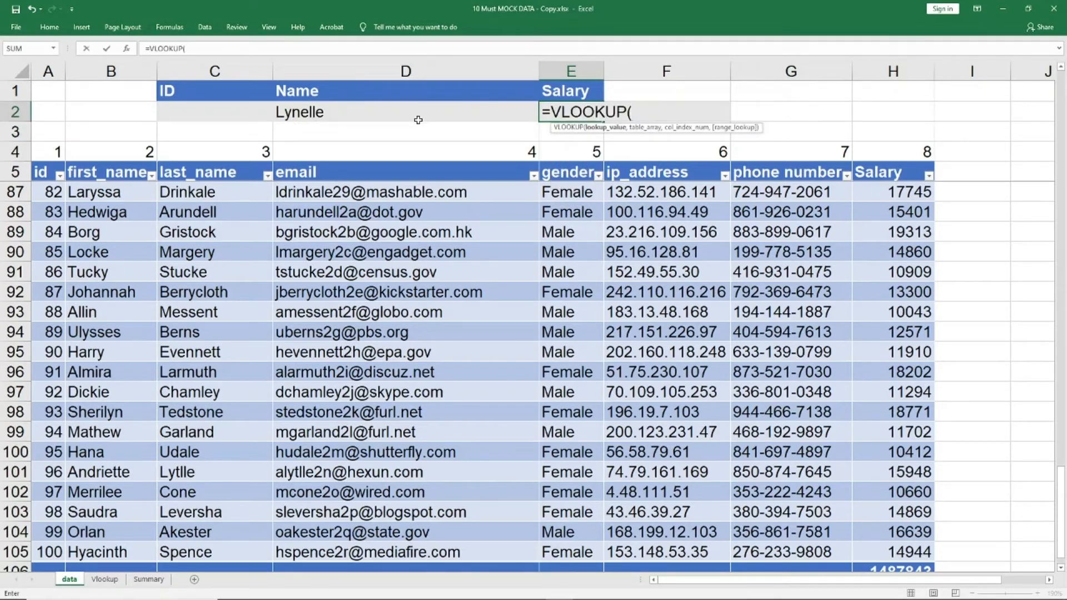
{"action": "left_click", "coordinate": [417, 120]}
- Complete the E2 VLOOKUP with the table's first_name through Salary columns including headers, column index 7 and range_lookup 0
{"action": "type", "text": ","}
{"action": "key", "text": "Down"}
{"action": "key", "text": "Down"}
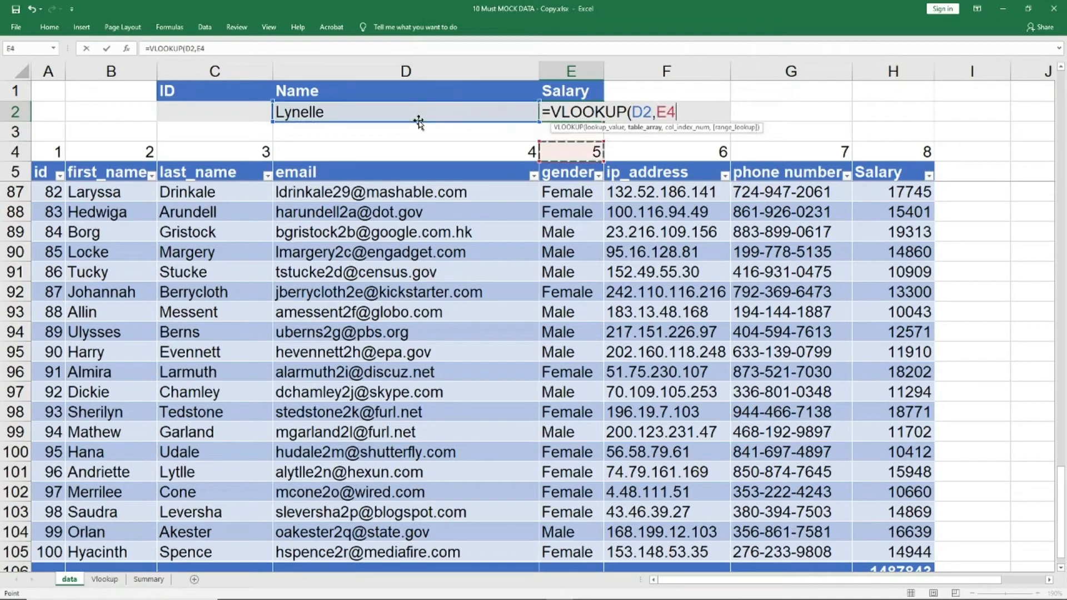
{"action": "key", "text": "Down"}
{"action": "key", "text": "Left"}
{"action": "key", "text": "Left"}
{"action": "key", "text": "Left"}
{"action": "key", "text": "ctrl+shift+Down"}
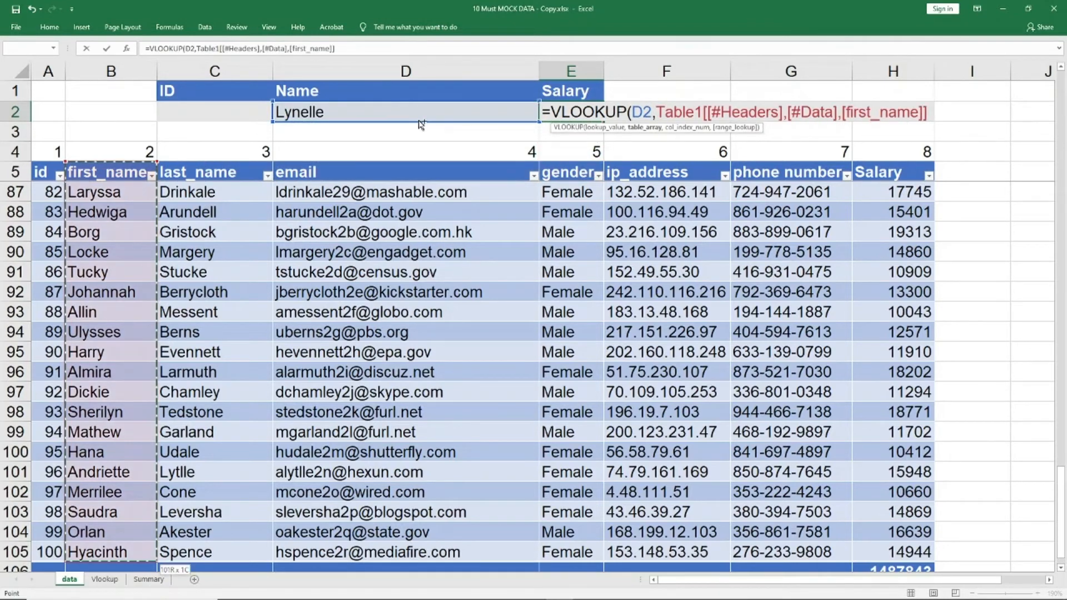
{"action": "key", "text": "ctrl+shift+Right"}
{"action": "type", "text": ","}
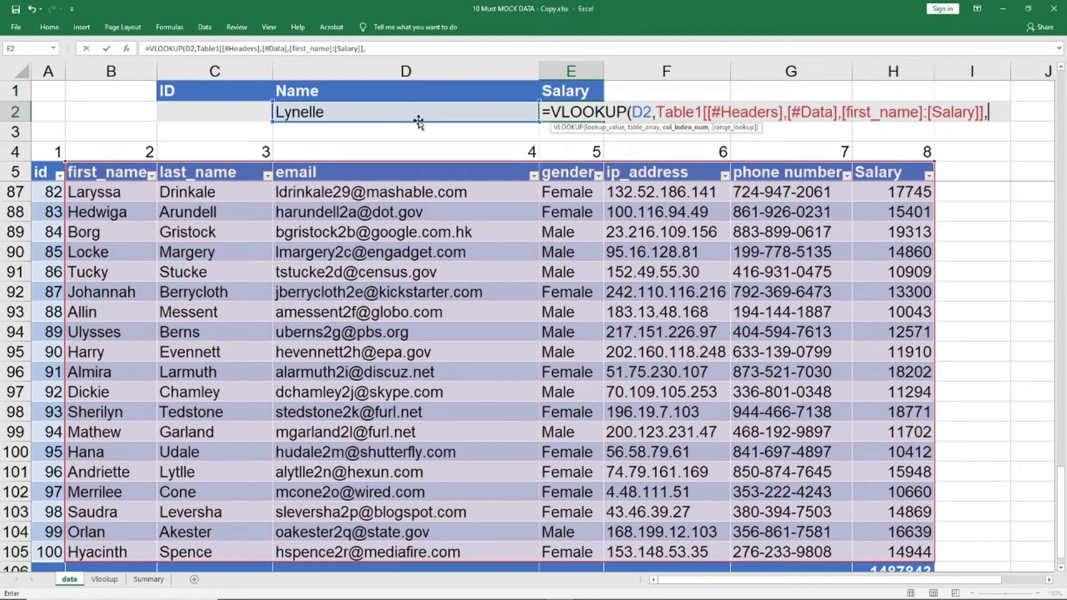
{"action": "type", "text": "7 ,0"}
{"action": "key", "text": "Return"}
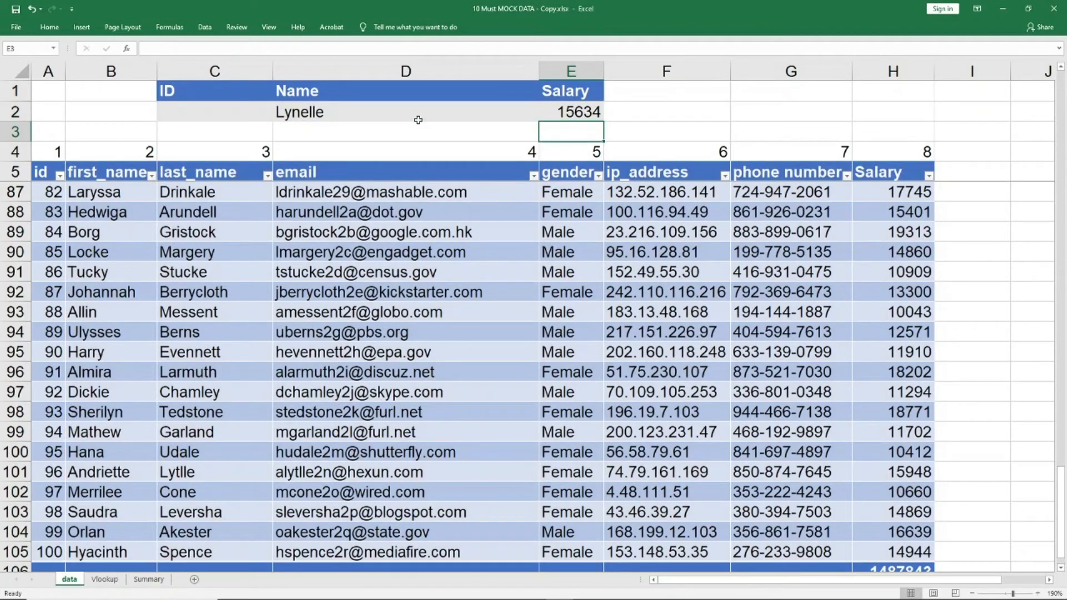
- Compare the salary returned in E2 with the Salary value in the ID 3 row, H8
{"action": "key", "text": "Down"}
{"action": "key", "text": "Down"}
{"action": "key", "text": "Down"}
{"action": "key", "text": "Down"}
{"action": "key", "text": "Down"}
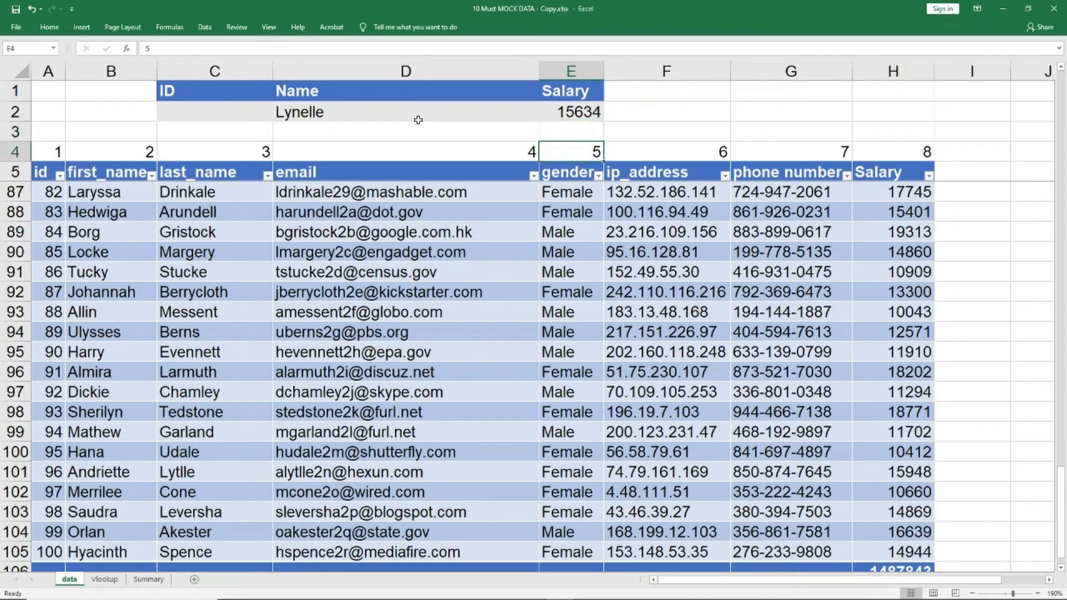
{"action": "key", "text": "Right"}
{"action": "key", "text": "Right"}
{"action": "key", "text": "Right"}
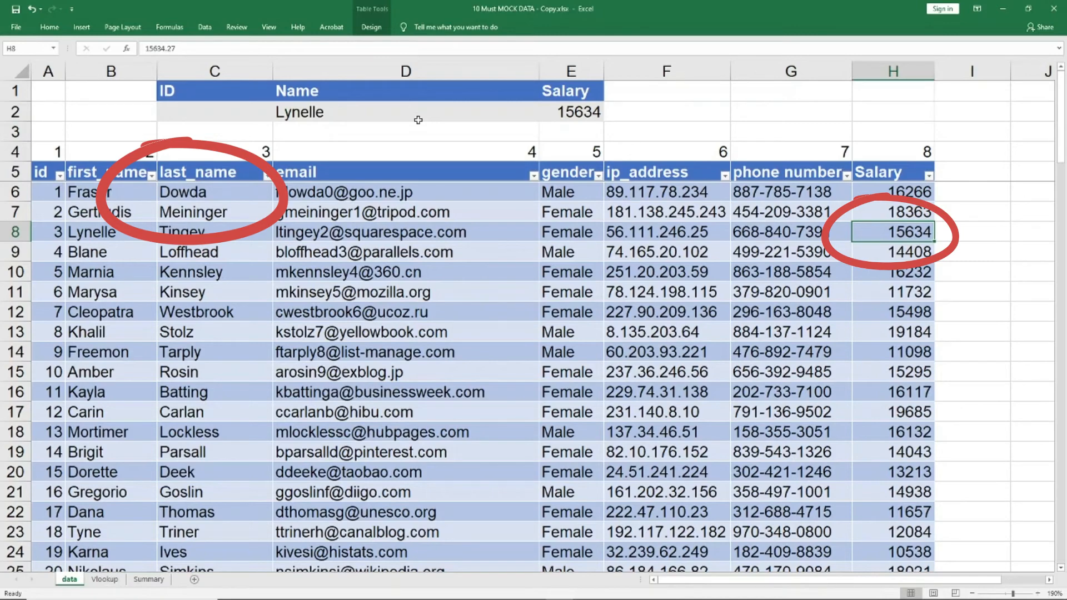
{"action": "key", "text": "ctrl+Page_Down"}
{"action": "key", "text": "ctrl+Page_Down"}
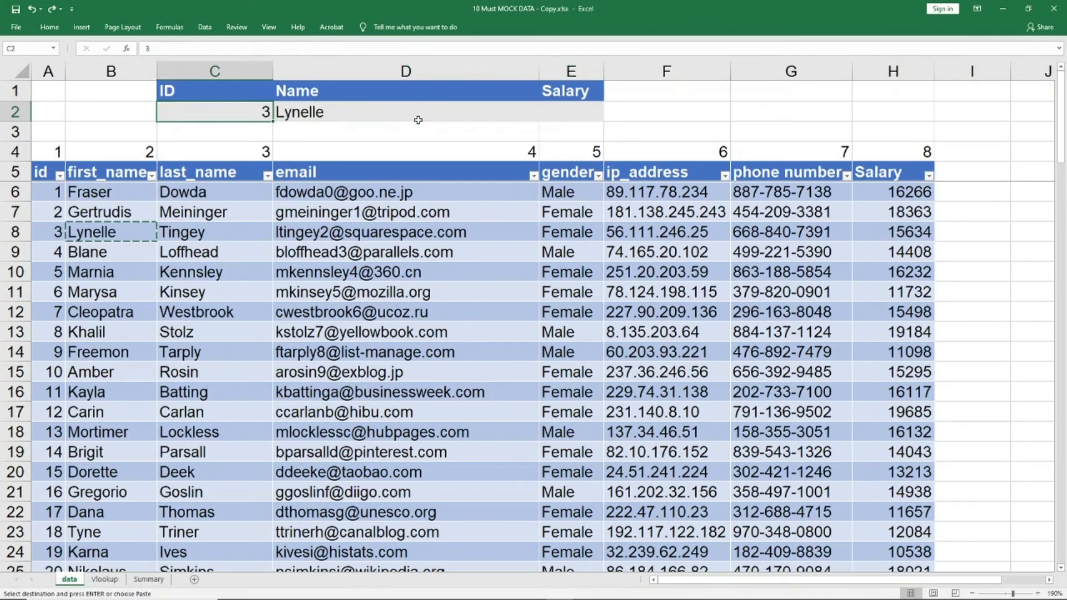
- Undo the clearing of the salary lookup formula in E2 and return to the ID in C2
{"action": "key", "text": "ctrl+z"}
{"action": "key", "text": "ctrl+z"}
{"action": "key", "text": "Left"}
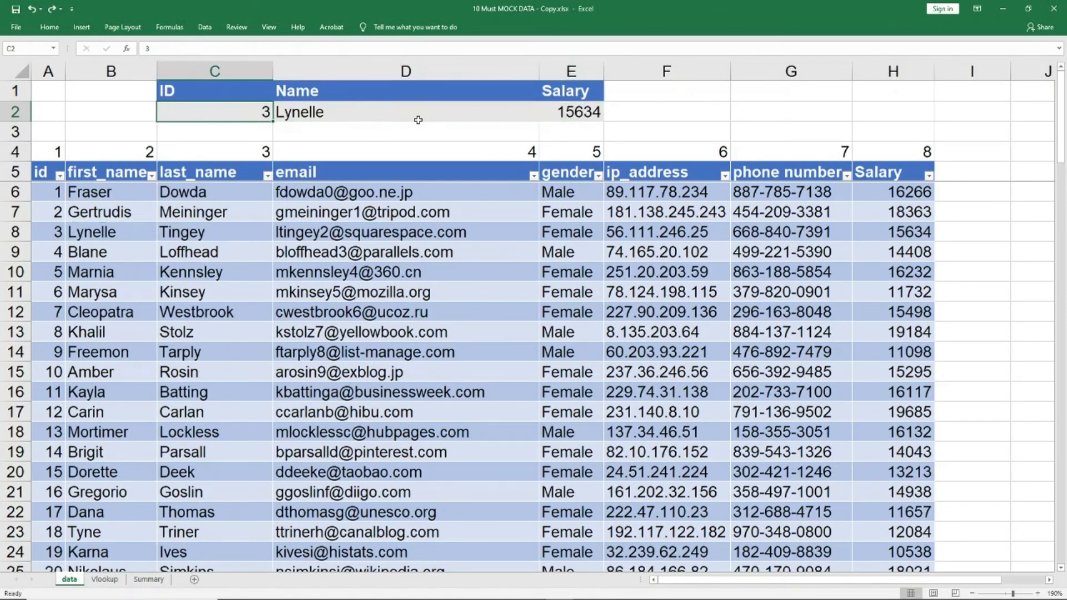
- Change the id of the third table record in A8 to 3.1
{"action": "key", "text": "Down"}
{"action": "key", "text": "Down"}
{"action": "key", "text": "Down"}
{"action": "key", "text": "Down"}
{"action": "key", "text": "Left"}
{"action": "key", "text": "Left"}
{"action": "key", "text": "Down"}
{"action": "key", "text": "Down"}
{"action": "type", "text": "3.1"}
{"action": "key", "text": "Tab"}
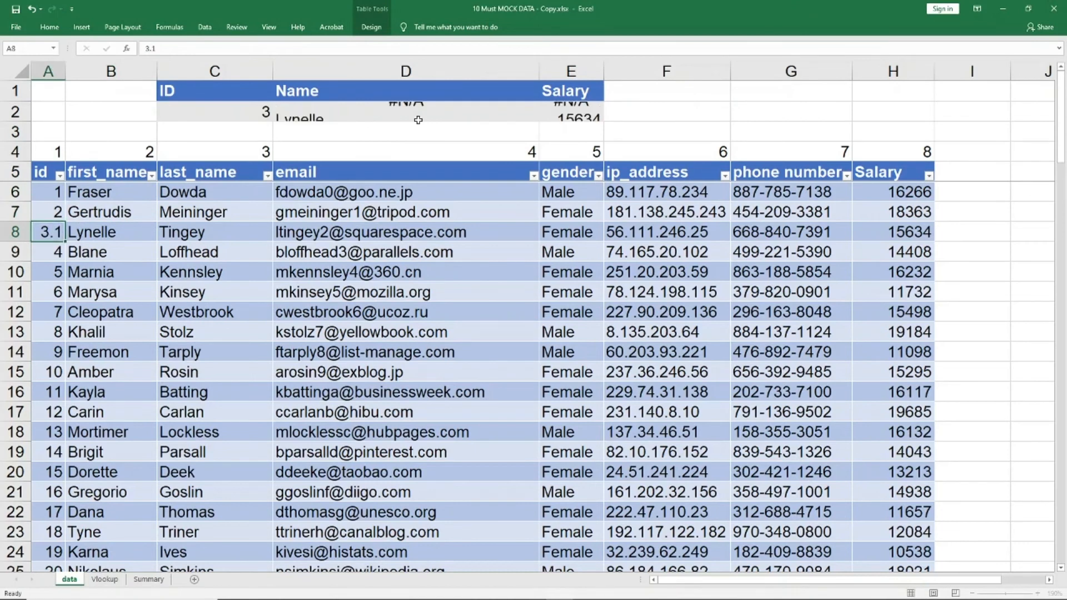
- Set the range_lookup argument of the Name VLOOKUP in D2 to TRUE for an approximate match
{"action": "key", "text": "Up"}
{"action": "key", "text": "Up"}
{"action": "key", "text": "Up"}
{"action": "key", "text": "Right"}
{"action": "key", "text": "Up"}
{"action": "key", "text": "Up"}
{"action": "key", "text": "Right"}
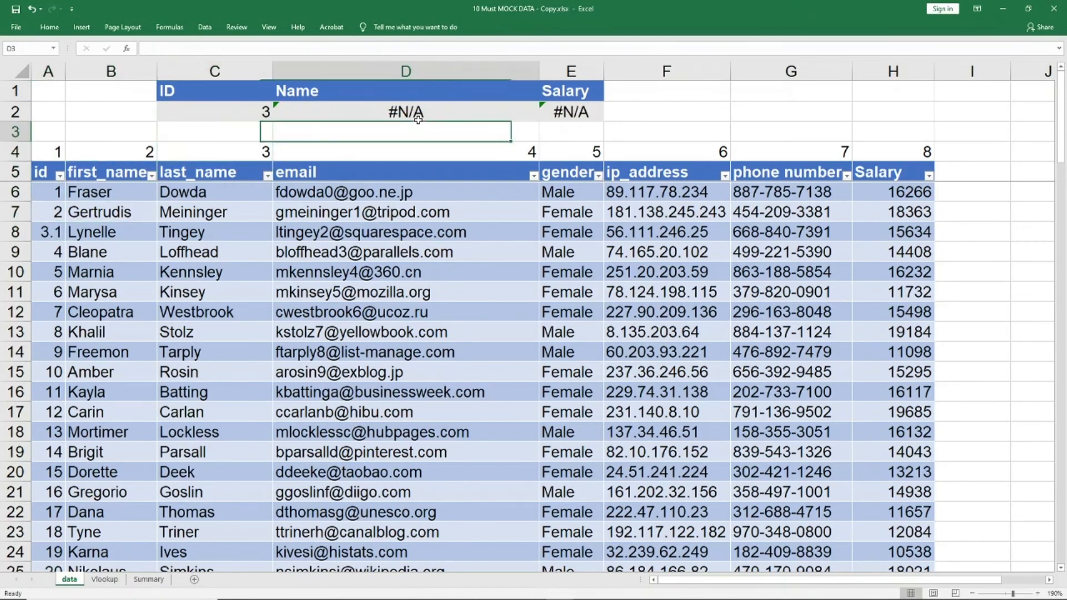
{"action": "key", "text": "Up"}
{"action": "key", "text": "F2"}
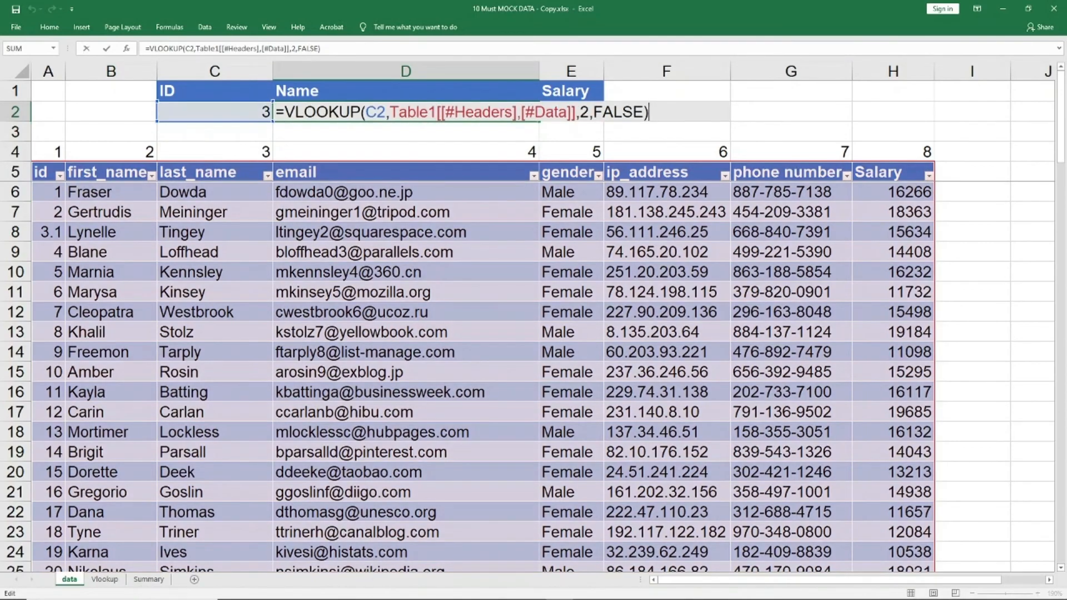
{"action": "key", "text": "Left"}
{"action": "key", "text": "shift+Left"}
{"action": "key", "text": "shift+Left"}
{"action": "key", "text": "shift+Left"}
{"action": "key", "text": "shift+Left"}
{"action": "key", "text": "shift+Left"}
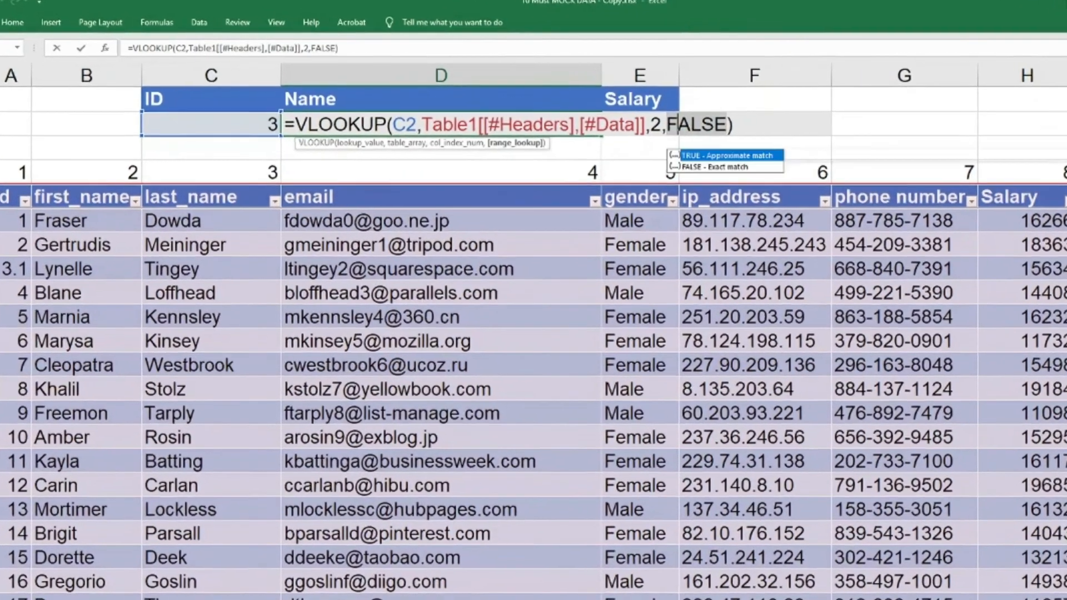
{"action": "key", "text": "Tab"}
{"action": "key", "text": "Return"}
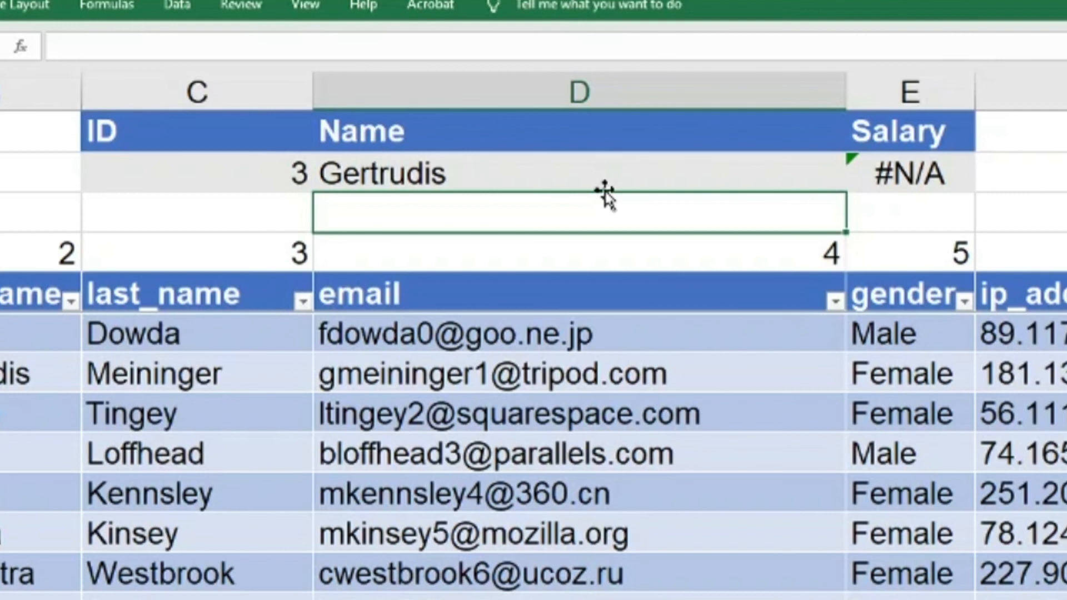
- Select the Salary VLOOKUP formula in E2
{"action": "key", "text": "Up"}
{"action": "key", "text": "Right"}
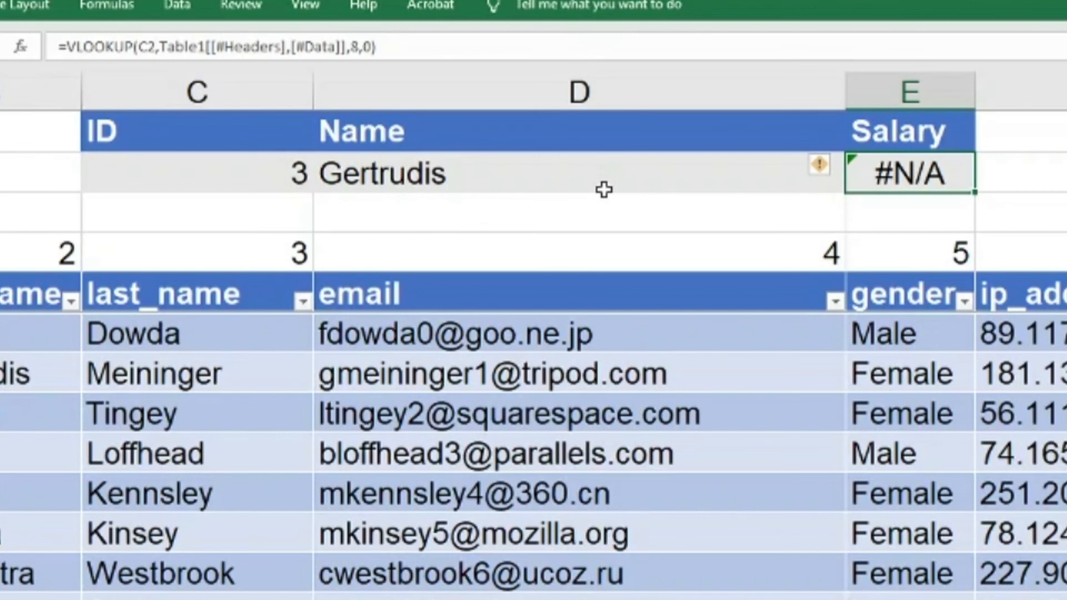